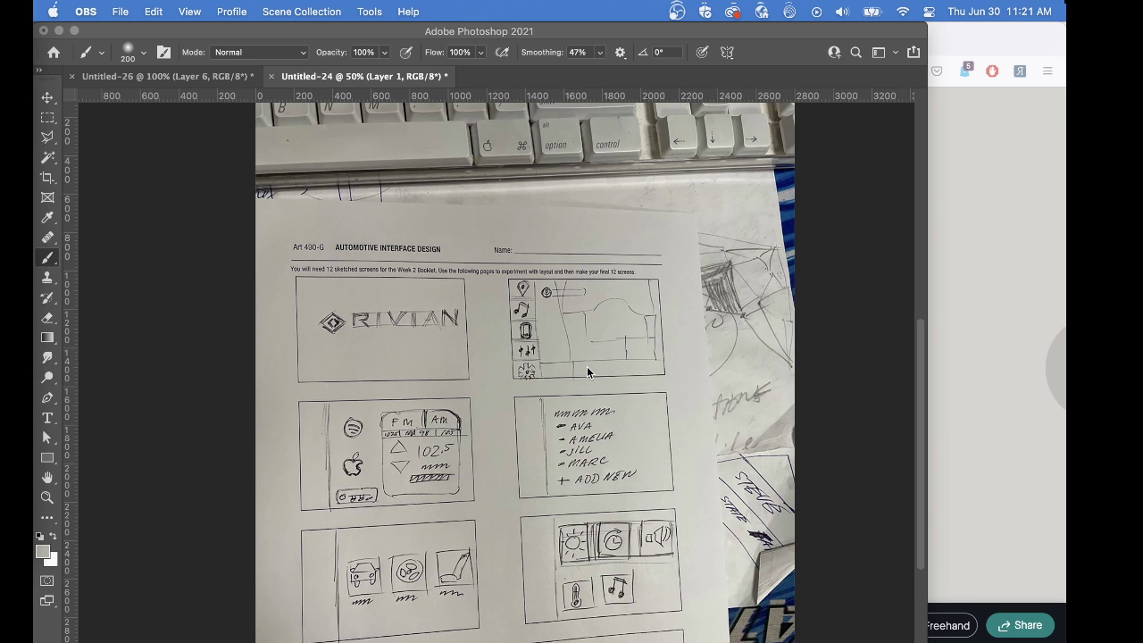
Create a new document 900 pixels wide.
click(637, 37)
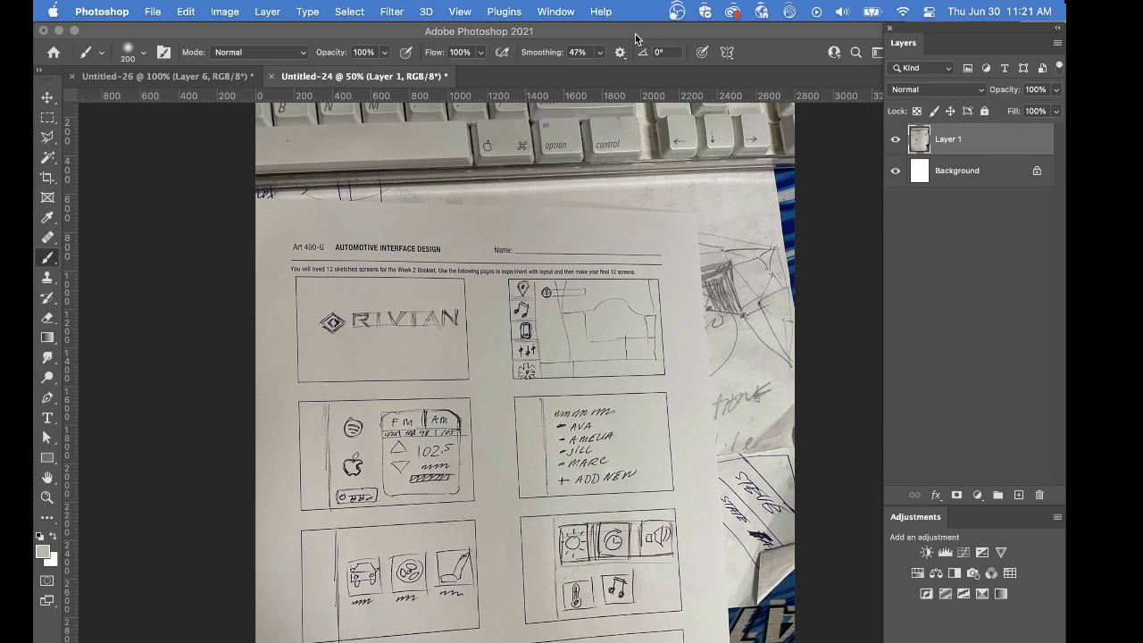
key(super+n)
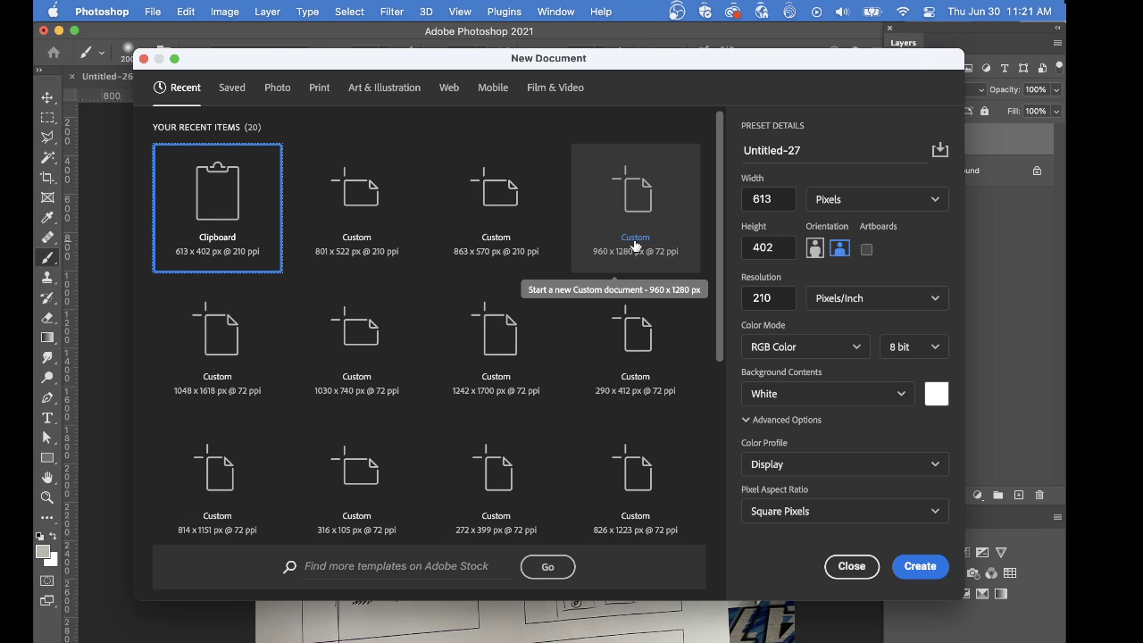
double_click(770, 201)
text(900)
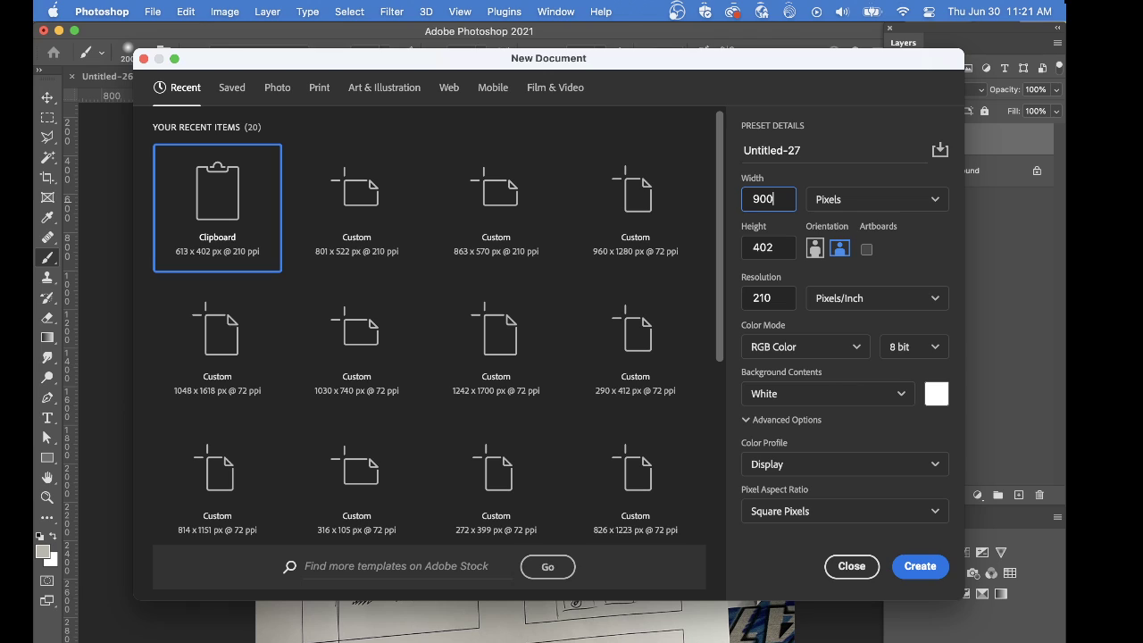
key(Tab)
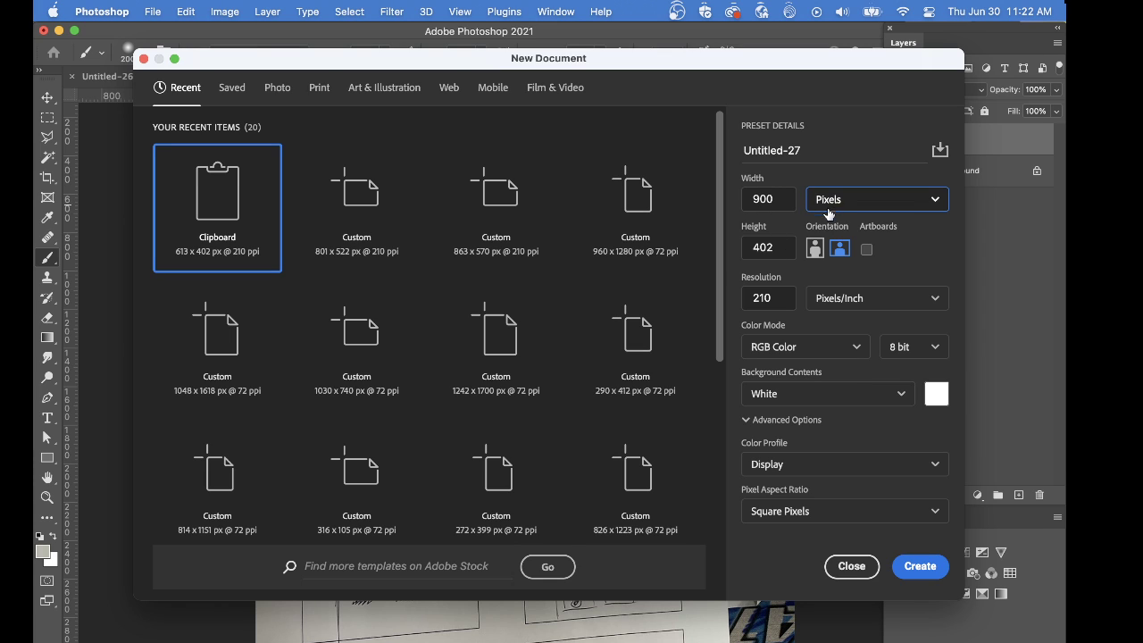
click(918, 566)
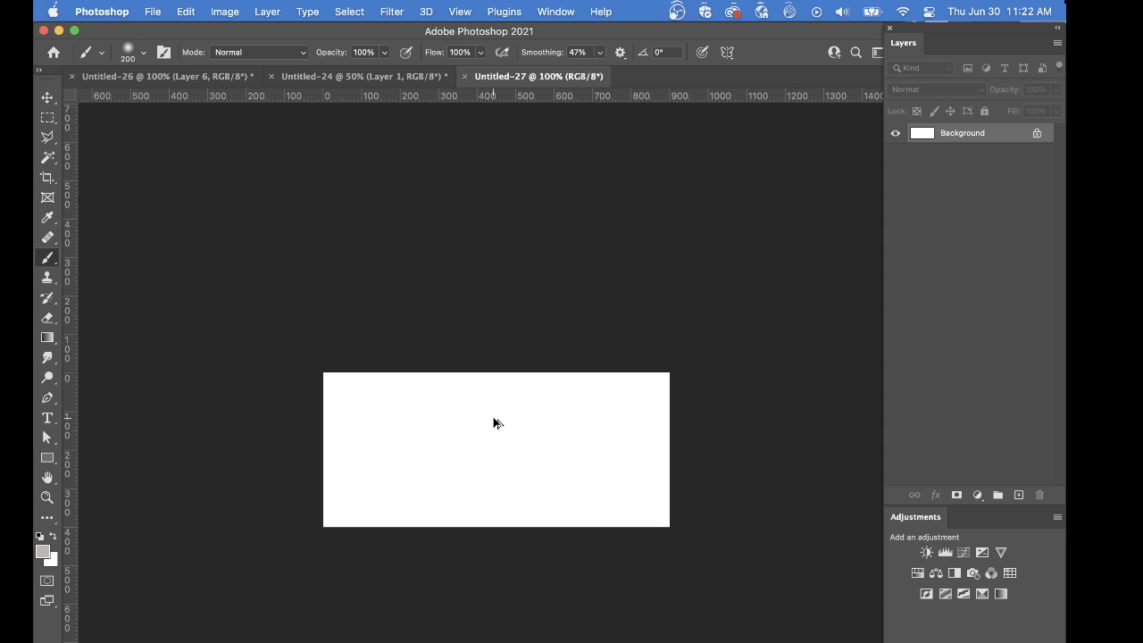
Set the canvas height to 585 pixels in Canvas Size.
key(super+alt+c)
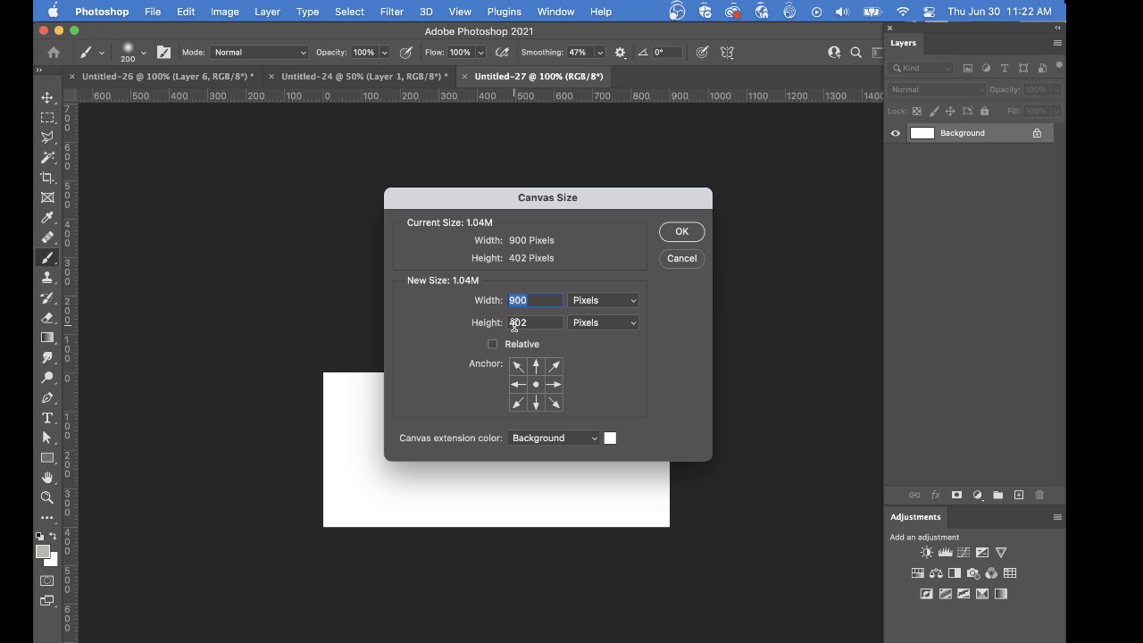
key(Tab)
text(58)
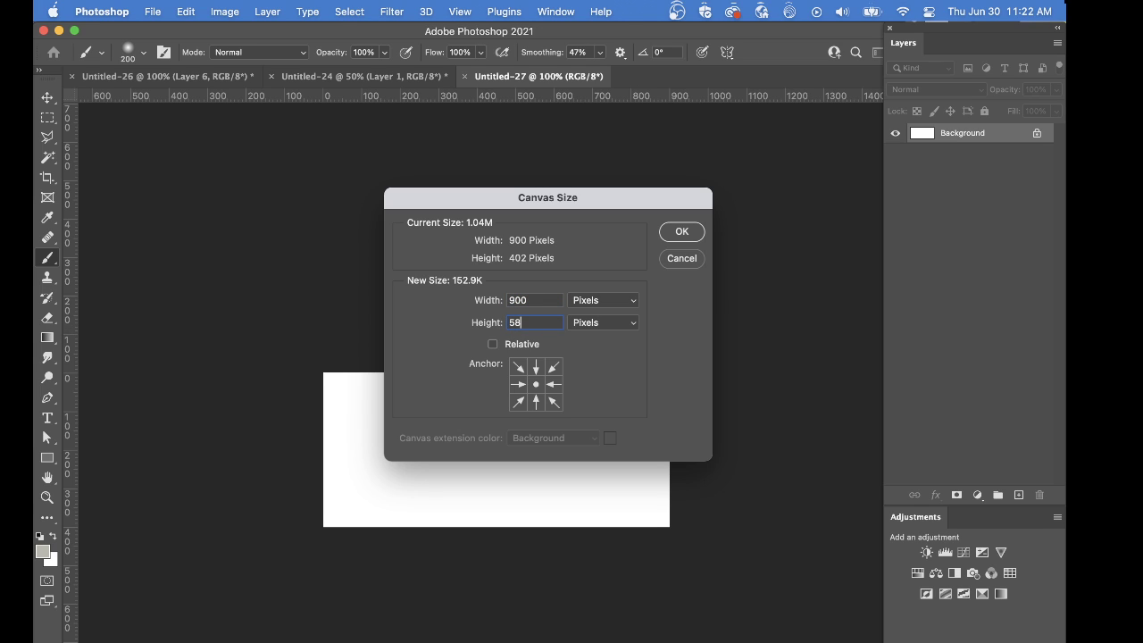
text(5)
key(Return)
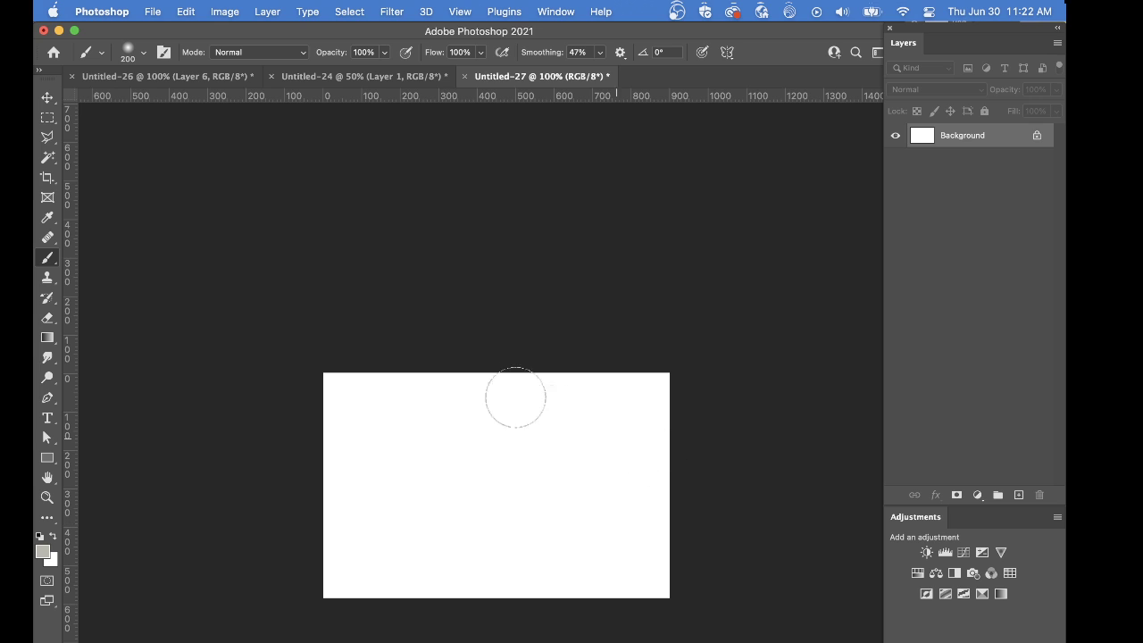
Marquee-select the RIVIAN logo sketch on the Untitled-24 sketch sheet.
click(324, 77)
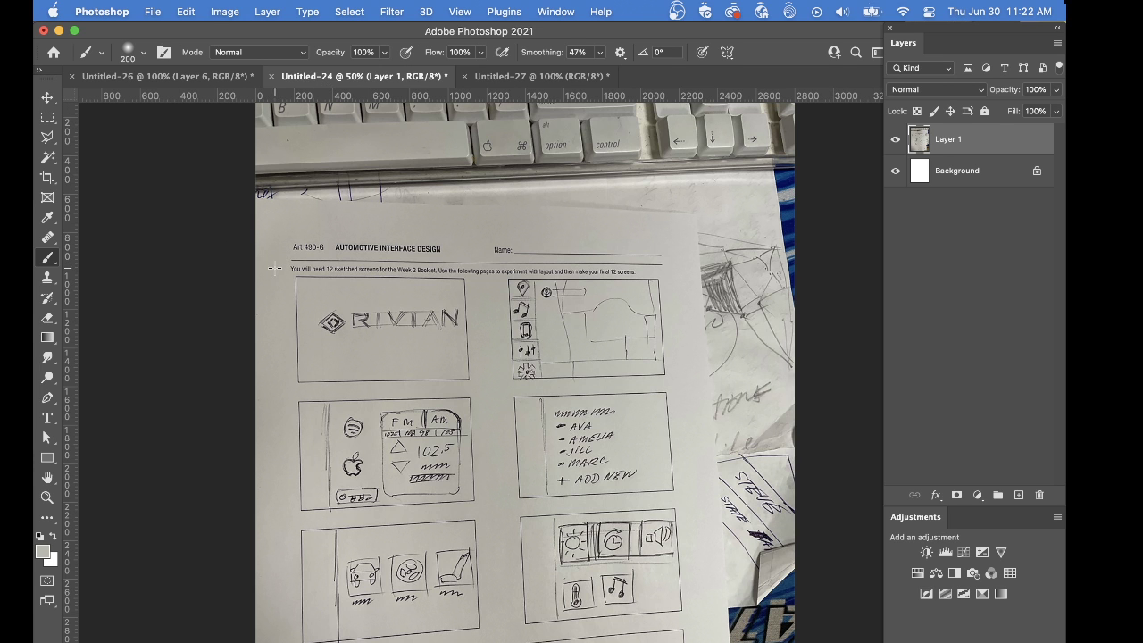
key(m)
mouse_move(289, 277)
mouse_down()
mouse_move(496, 396)
mouse_move(478, 386)
mouse_up()
Paste the sketch into Untitled-27 and straighten it by dragging its corners.
click(536, 76)
key(super+v)
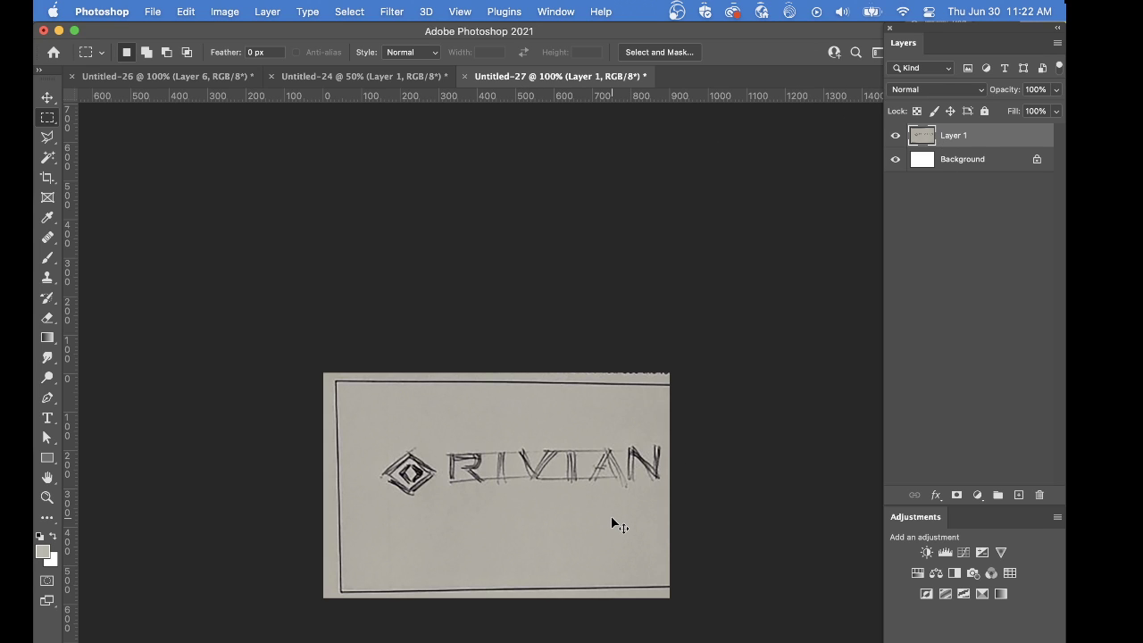
key(super+t)
drag(608, 518, 596, 510)
drag(689, 595, 691, 612)
drag(308, 597, 301, 609)
drag(692, 365, 703, 361)
key(Escape)
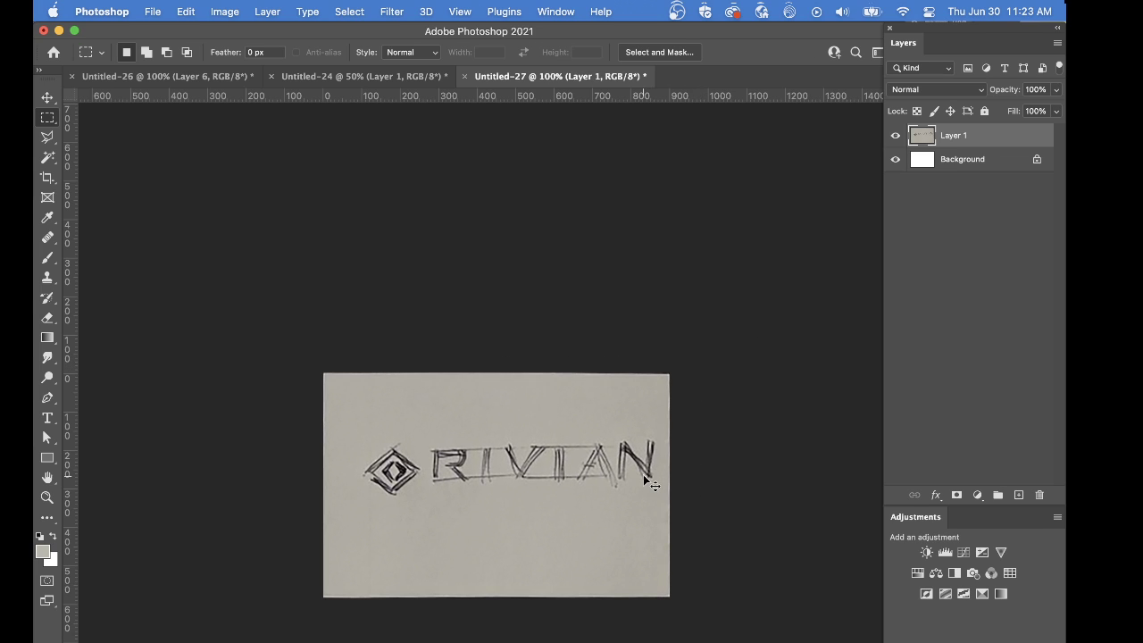
Nudge the sketch slightly left to hide the border line.
super+drag(637, 475, 635, 476)
key(super+z)
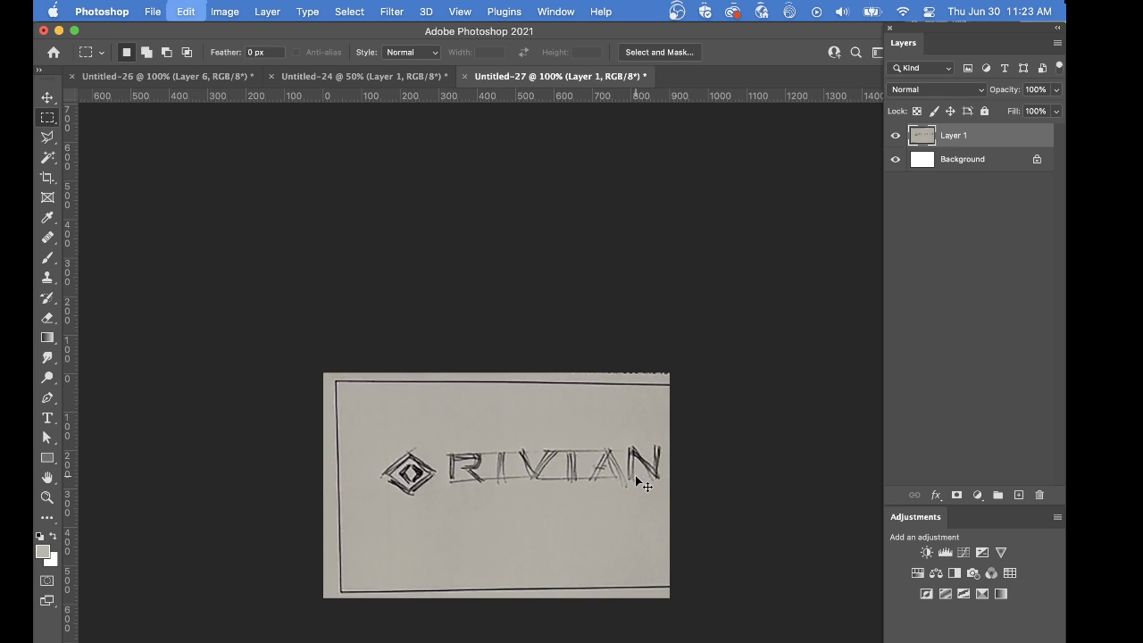
key(super+shift+z)
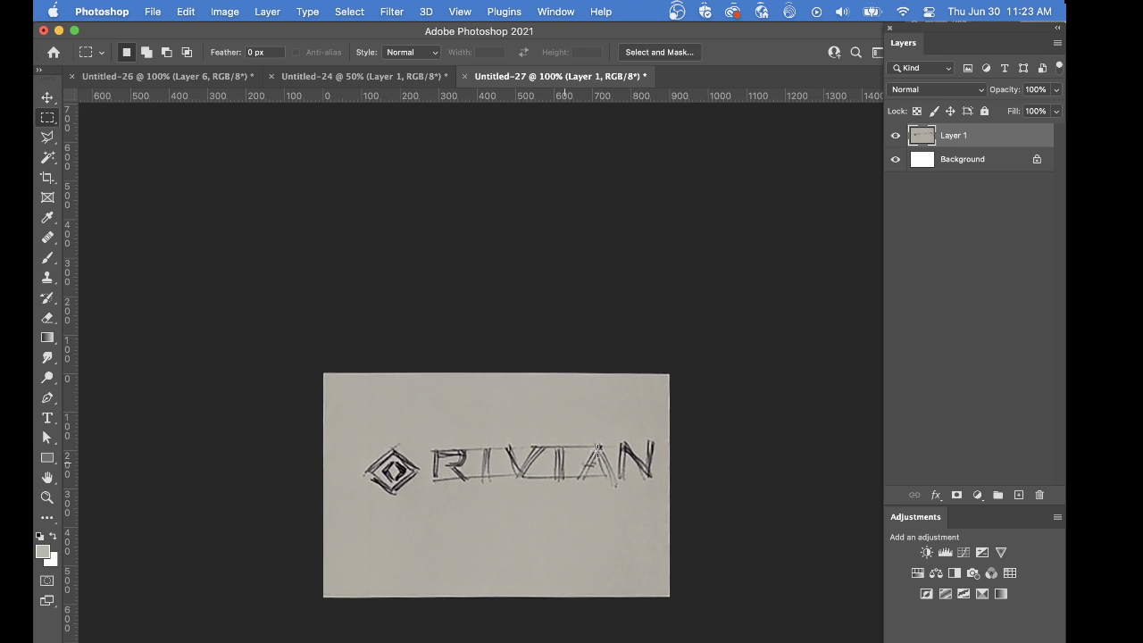
Copy the RIVIAN lettering onto a new layer and stretch it taller.
mouse_move(344, 418)
mouse_down()
mouse_move(668, 512)
mouse_move(625, 502)
mouse_move(635, 476)
mouse_up()
key(super+j)
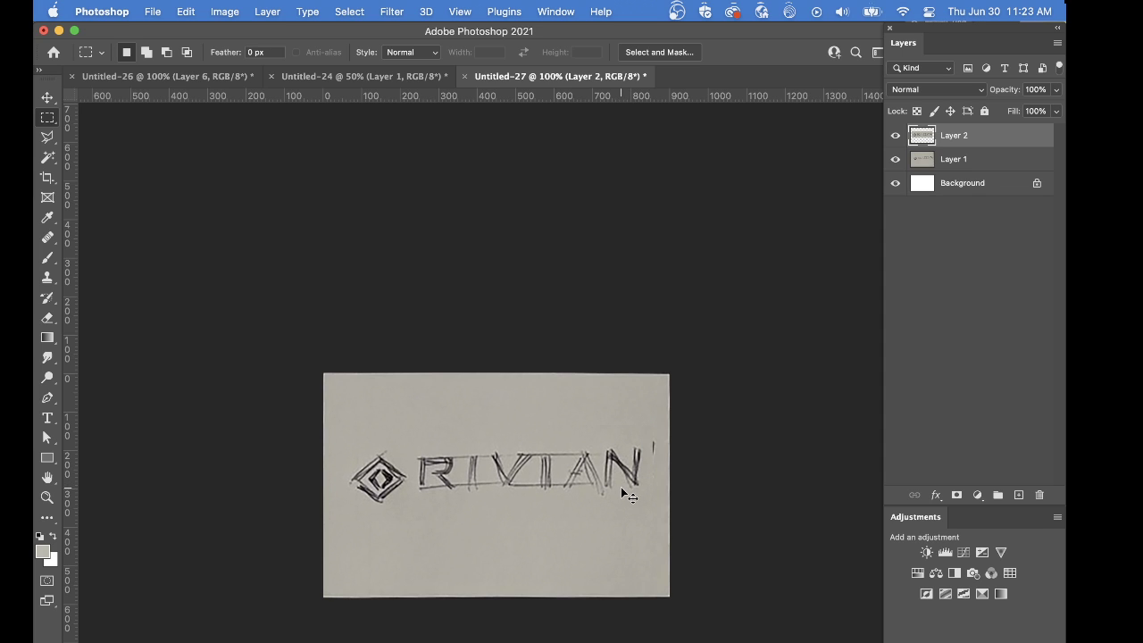
key(super+t)
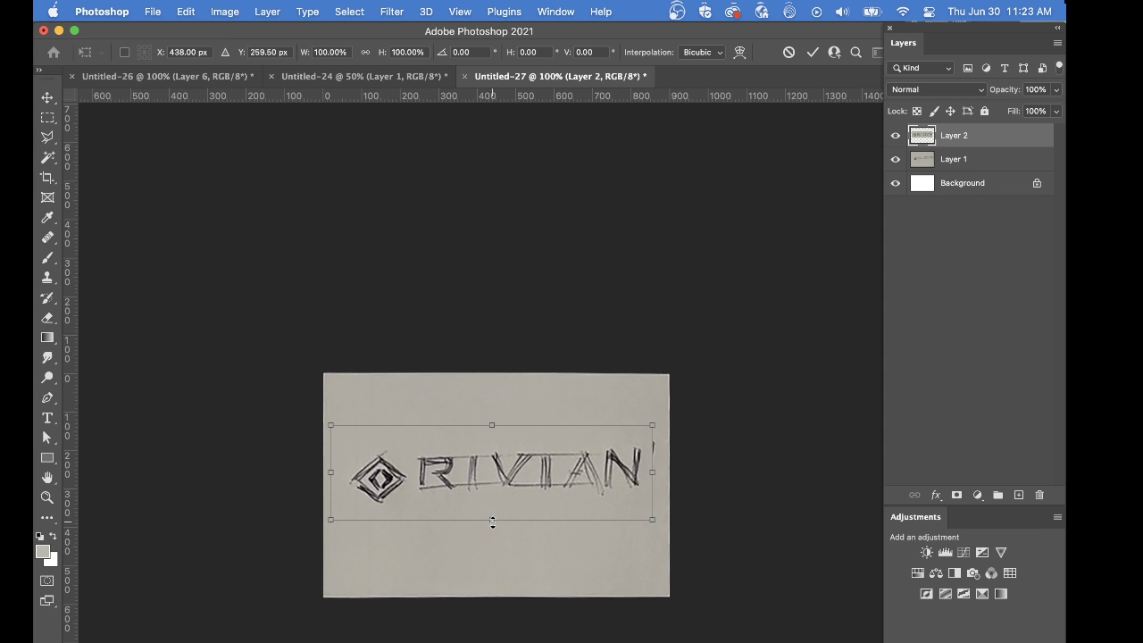
drag(491, 522, 494, 529)
key(Return)
Sample the paper colour on Layer 1 and merge the lettering copy down into it.
key(m)
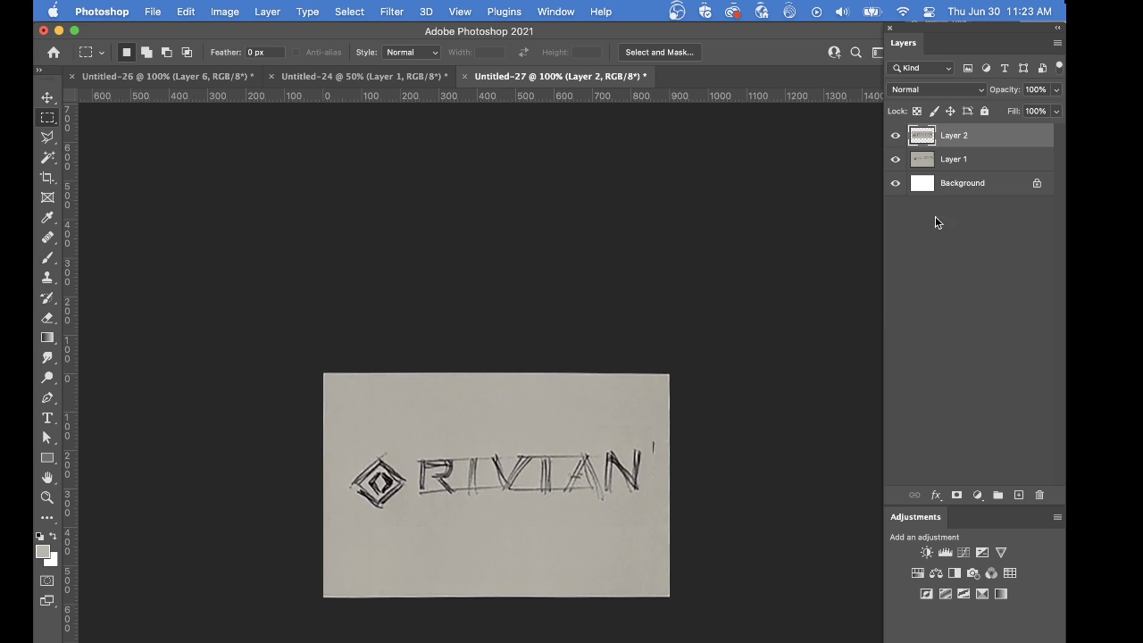
click(967, 159)
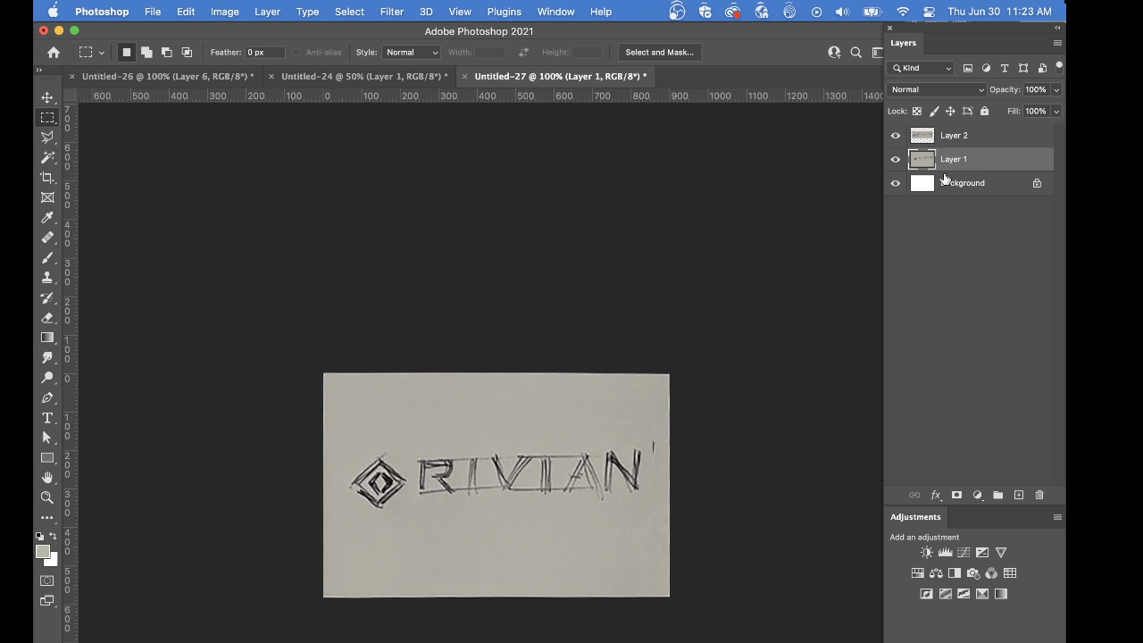
key(b)
alt+click(636, 436)
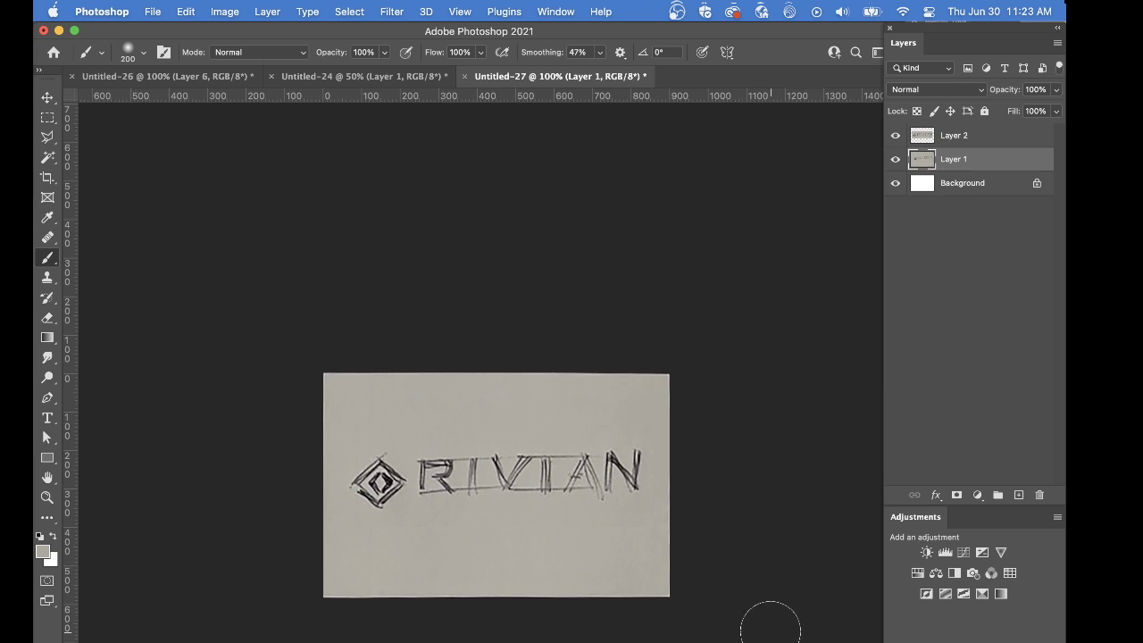
click(936, 146)
key(super+e)
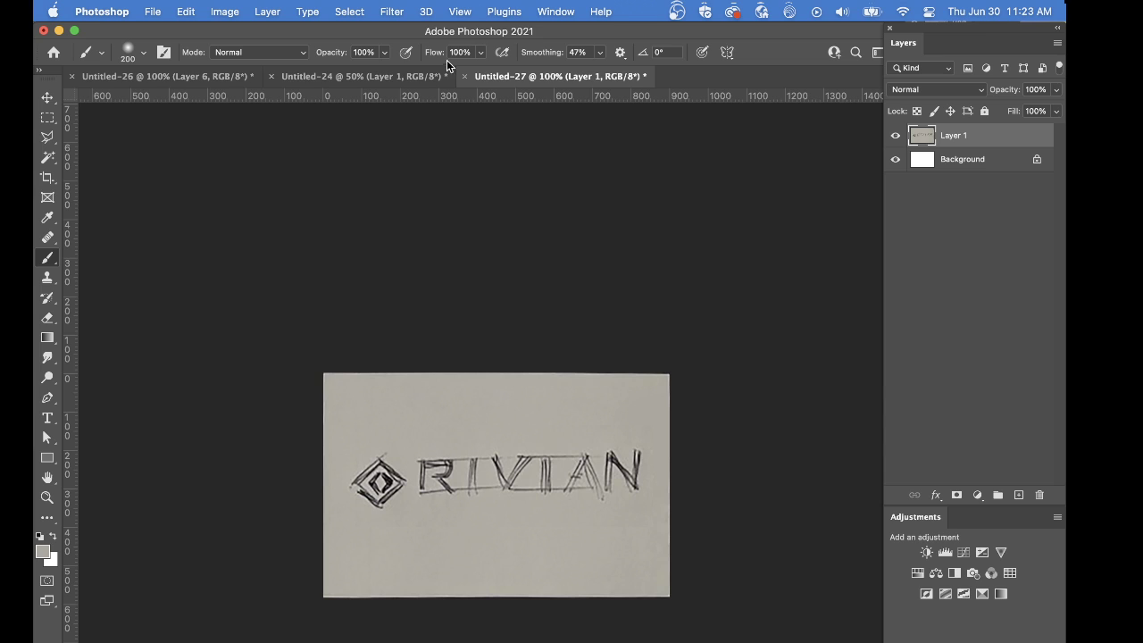
click(403, 79)
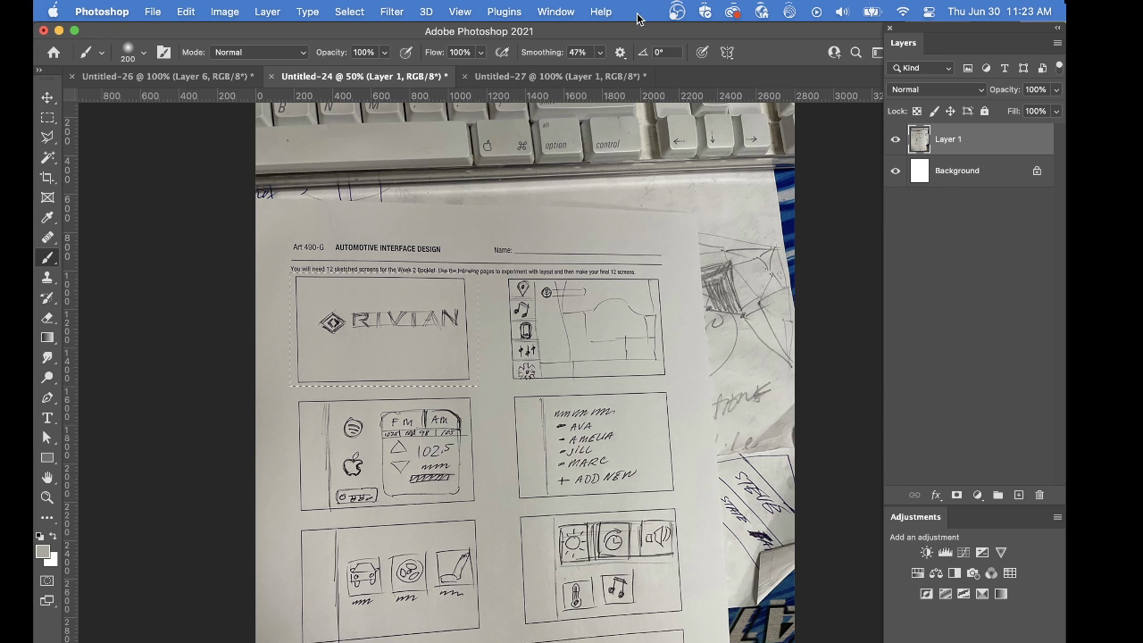
click(581, 79)
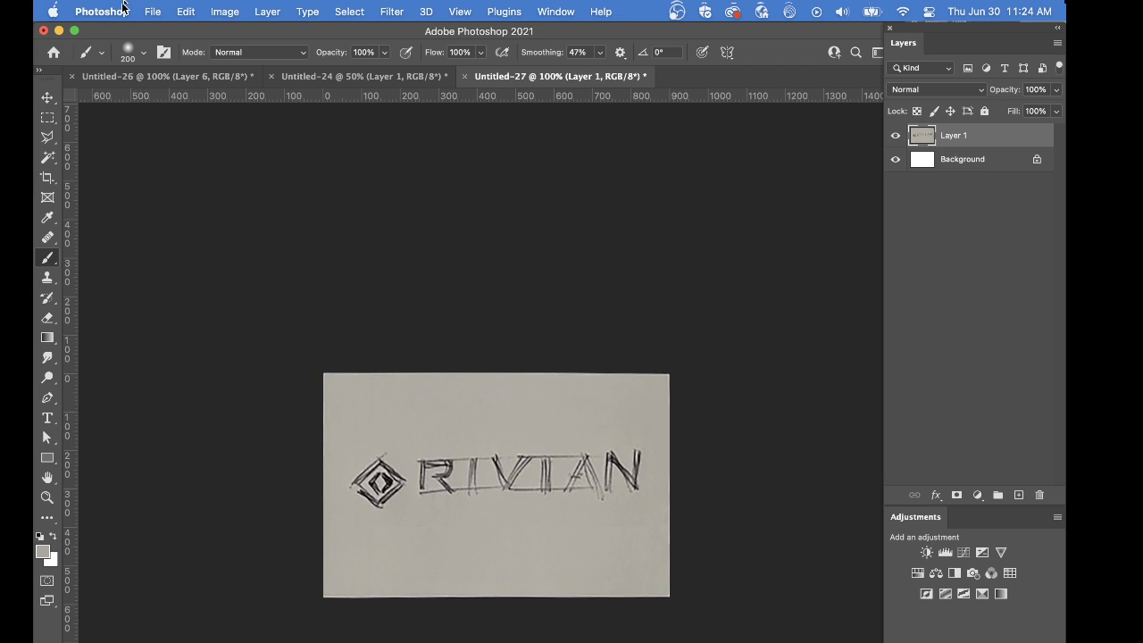
Open Save for Web (Legacy) and keep the JPEG High preset at quality 60.
click(159, 10)
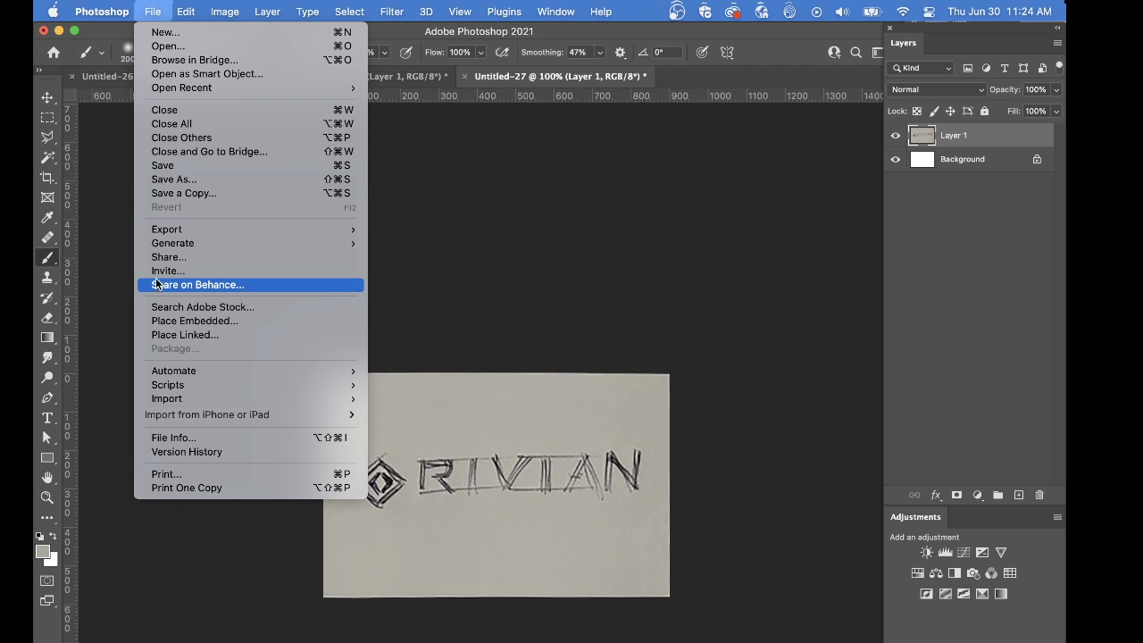
mouse_move(172, 232)
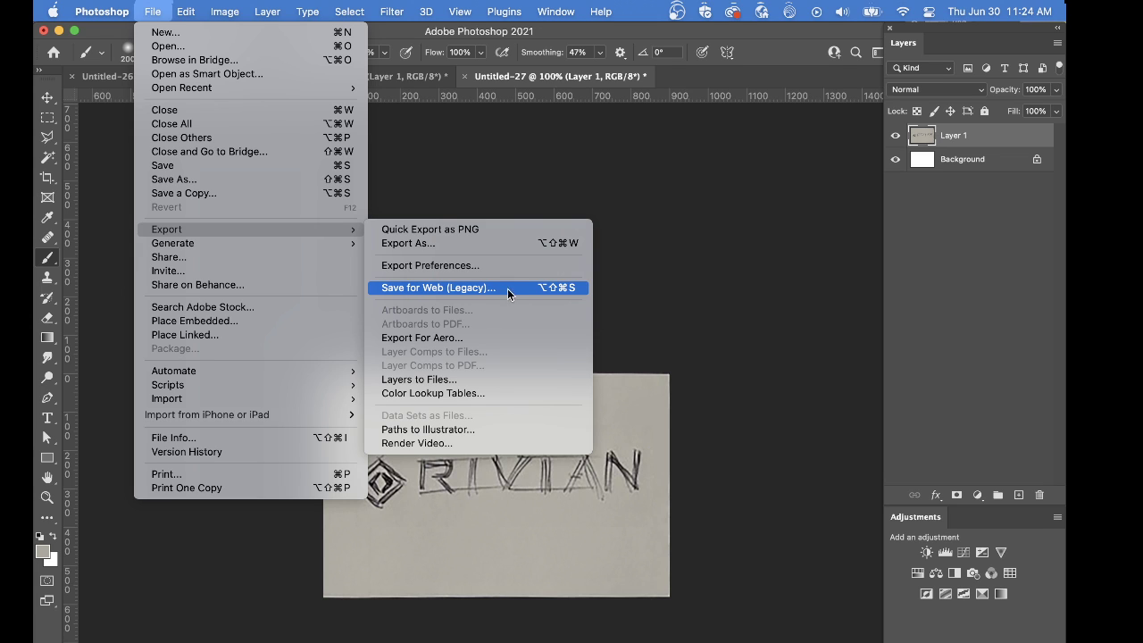
click(569, 289)
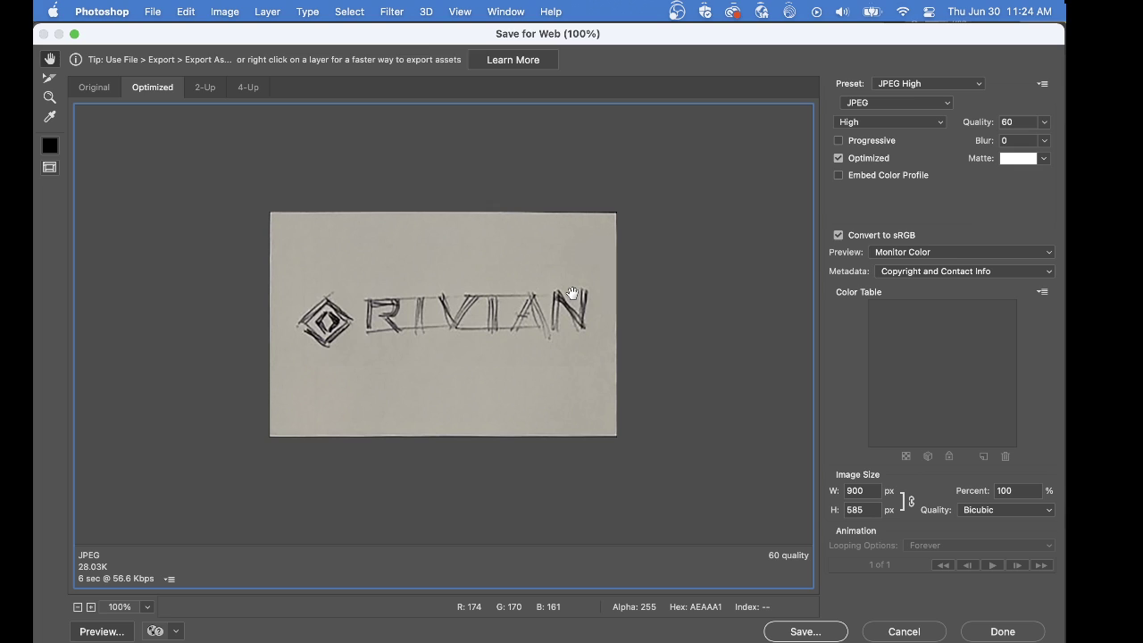
click(935, 123)
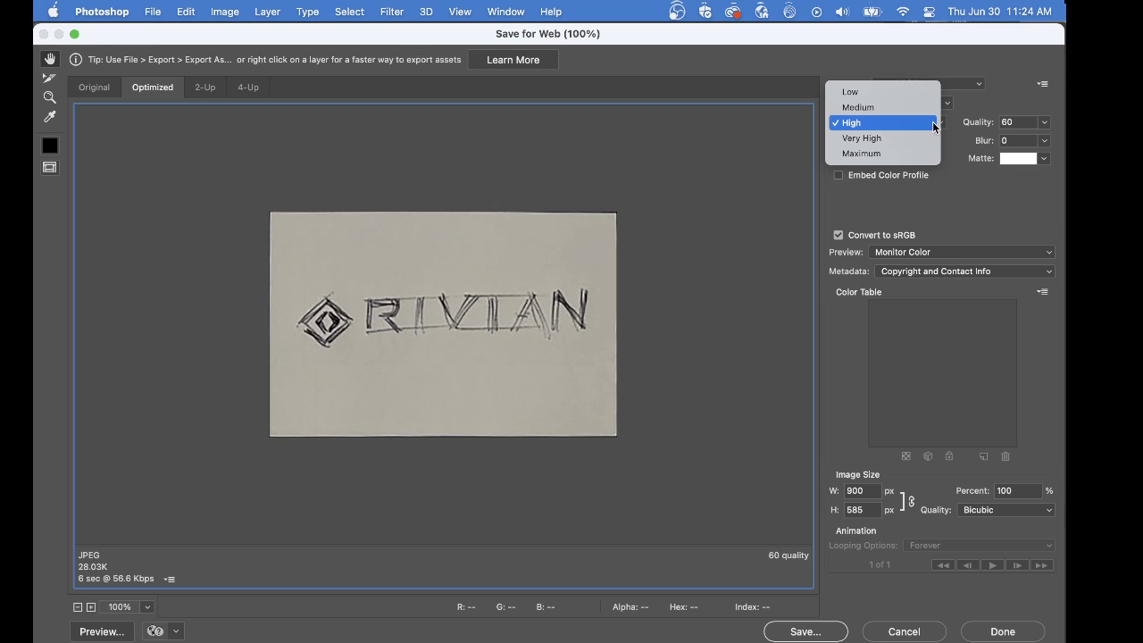
click(935, 127)
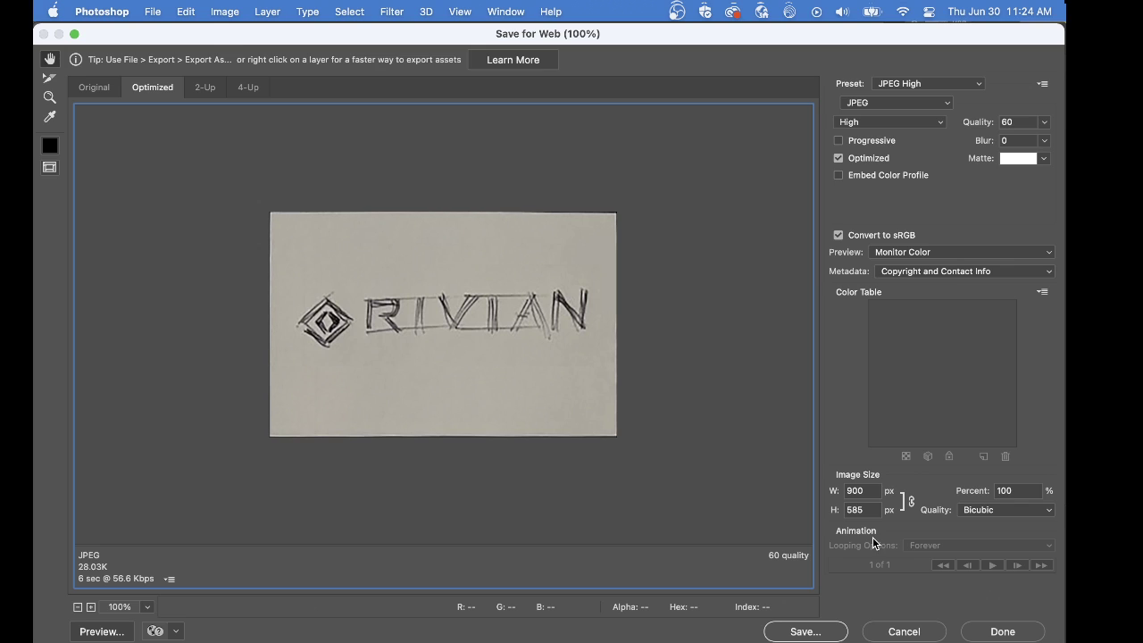
Save the JPEG to Desktop > InVisionScreens, renaming Loading.jpg to LoadingB.jpg.
click(805, 635)
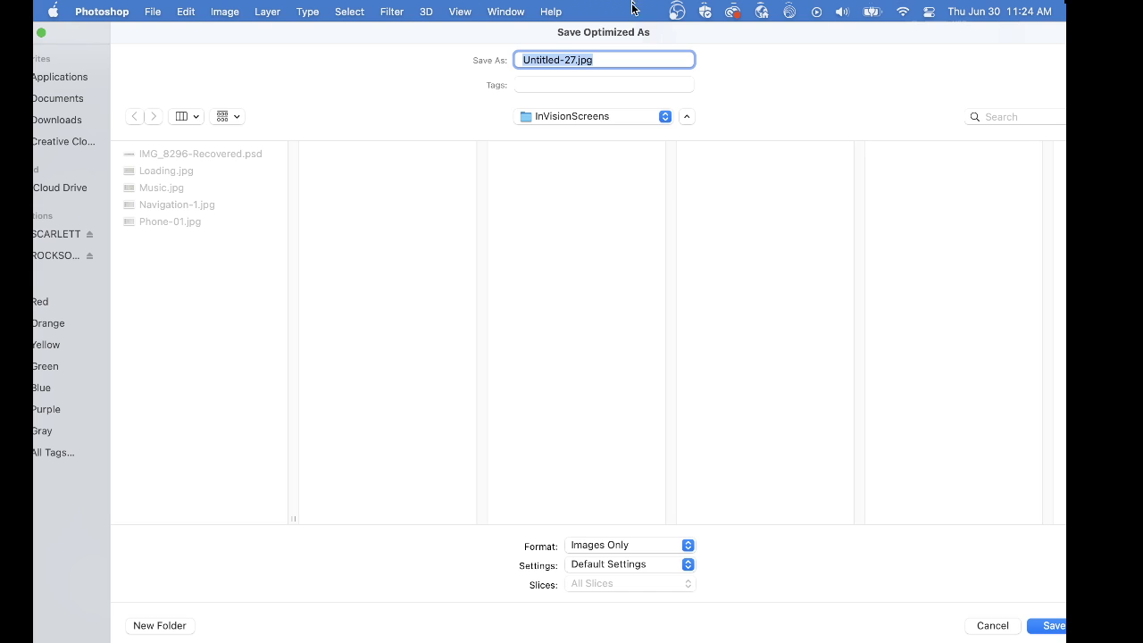
click(569, 119)
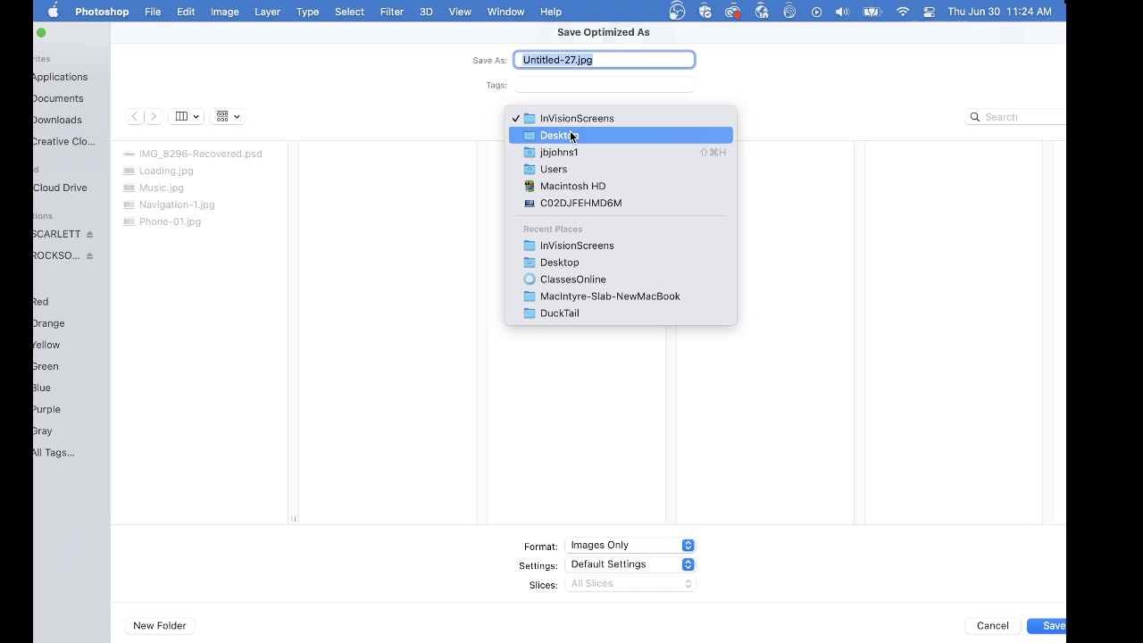
click(570, 135)
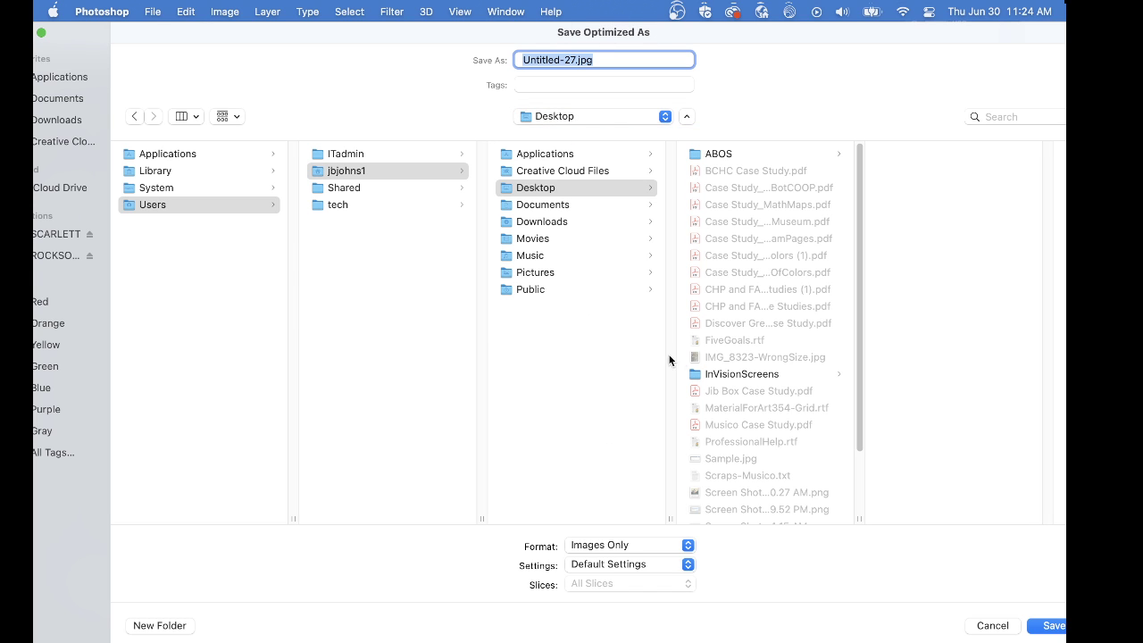
click(704, 376)
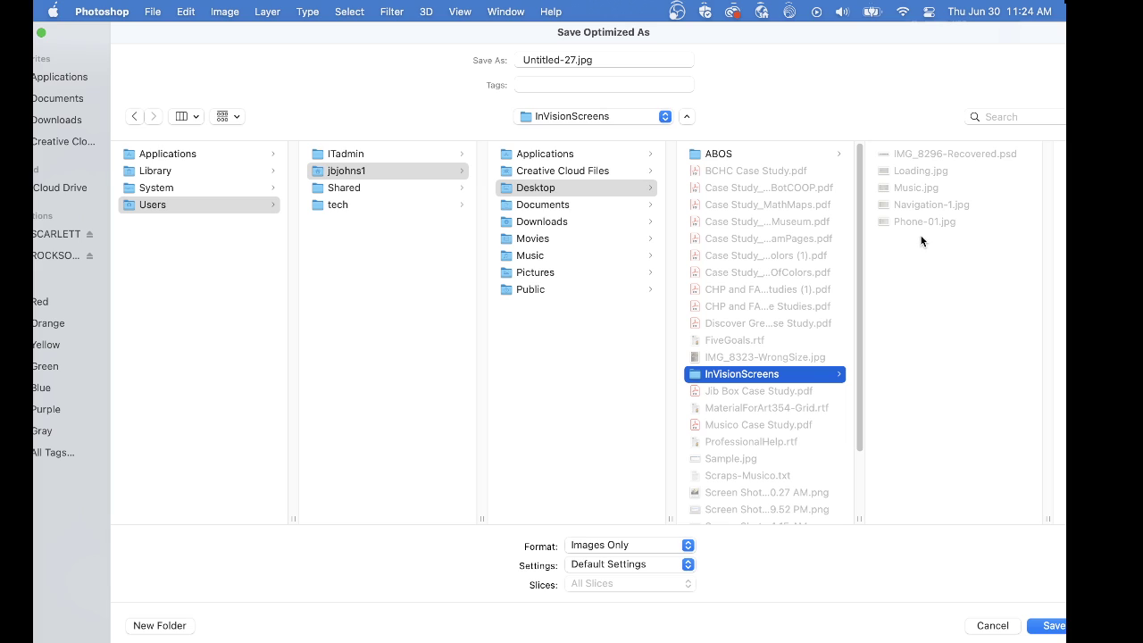
click(878, 170)
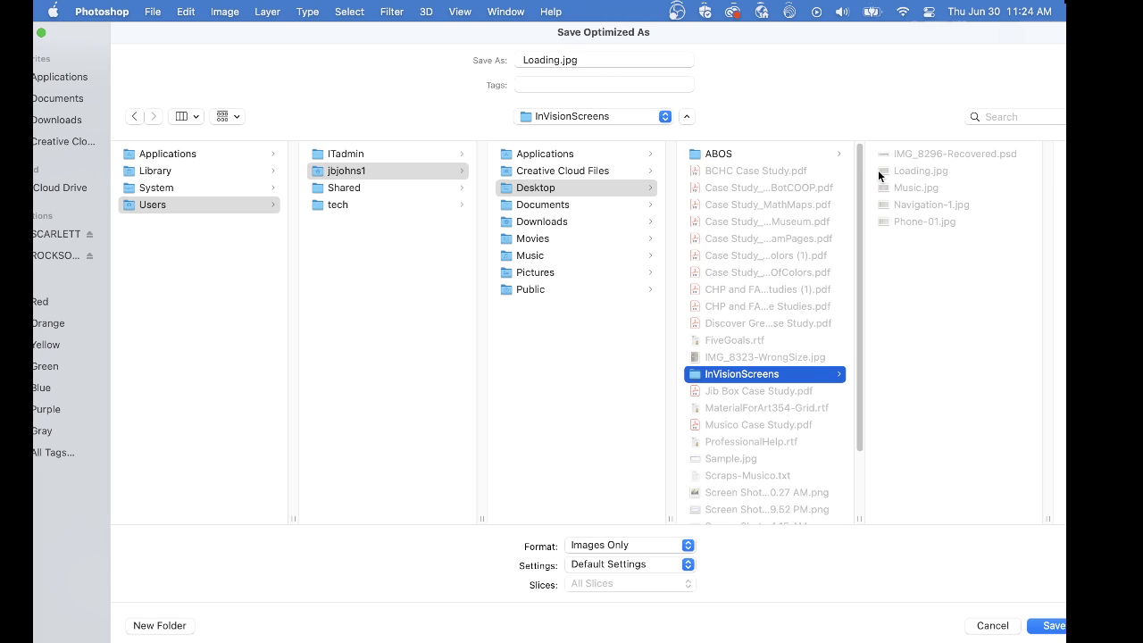
click(564, 59)
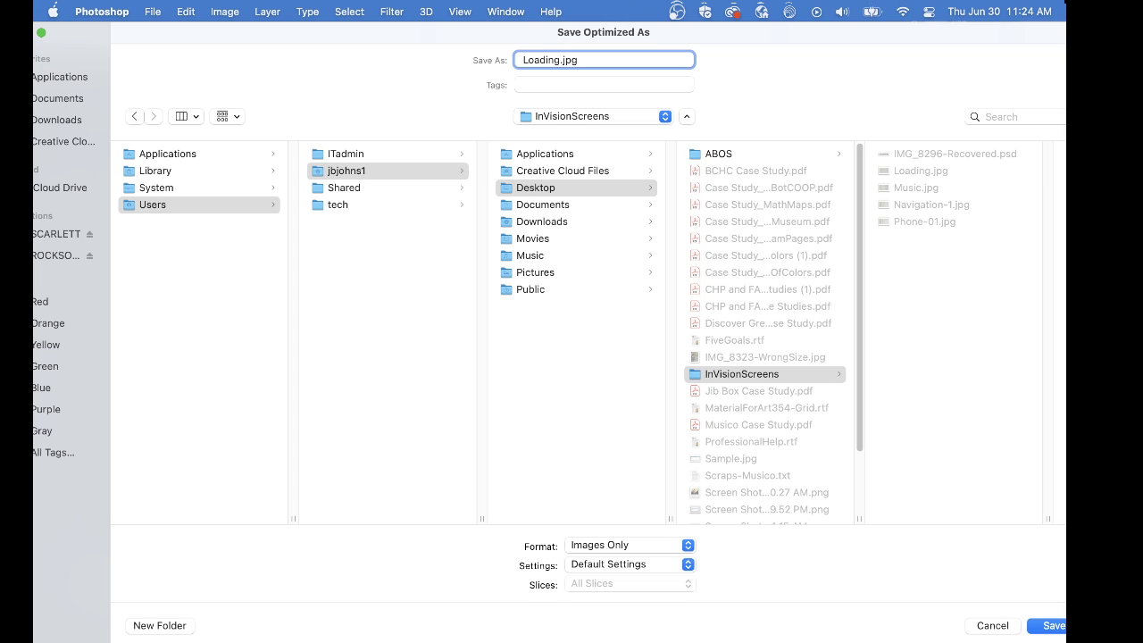
text(B)
click(1052, 626)
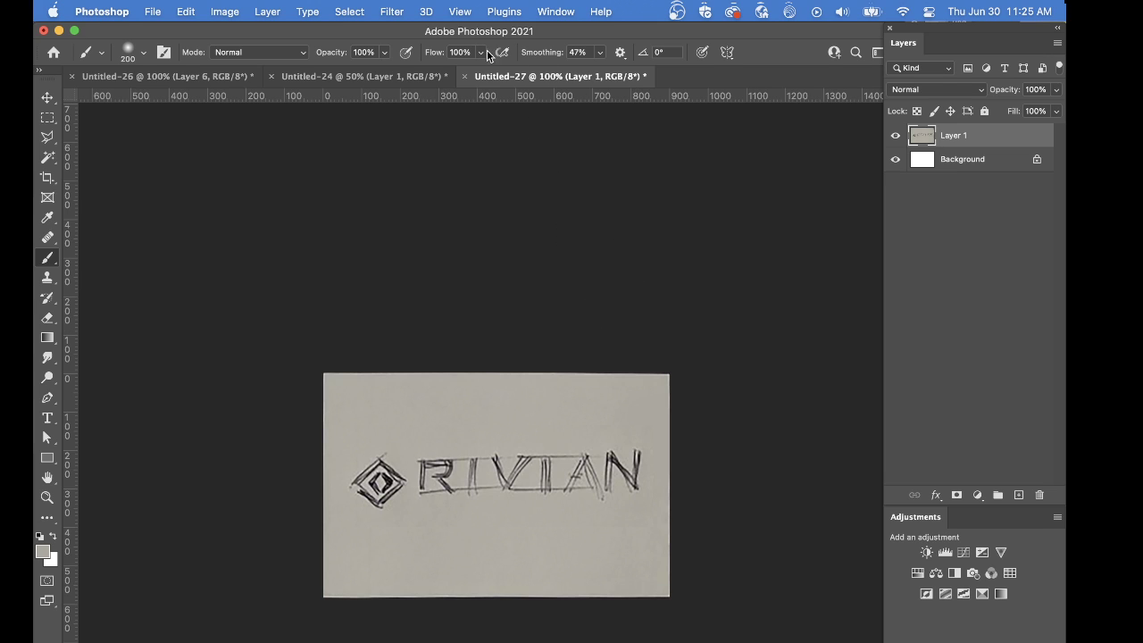
On the Untitled-24 sheet, marquee the lower-left vehicle-controls sketch.
click(372, 82)
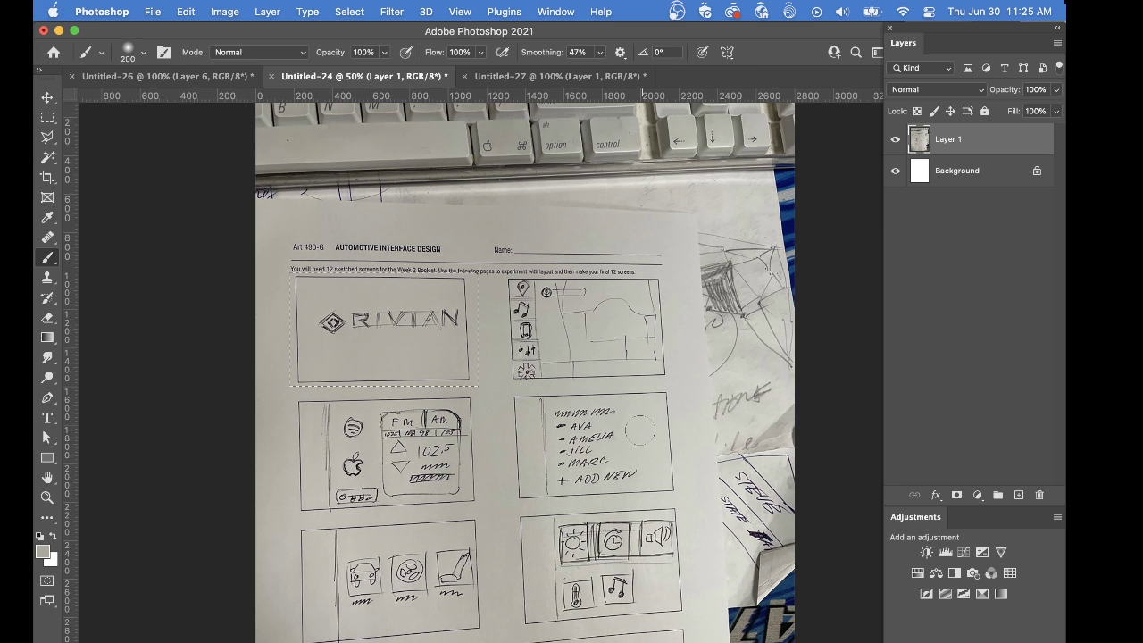
drag(320, 547, 319, 561)
key(m)
mouse_move(292, 520)
mouse_down()
mouse_move(428, 642)
mouse_move(487, 640)
mouse_up()
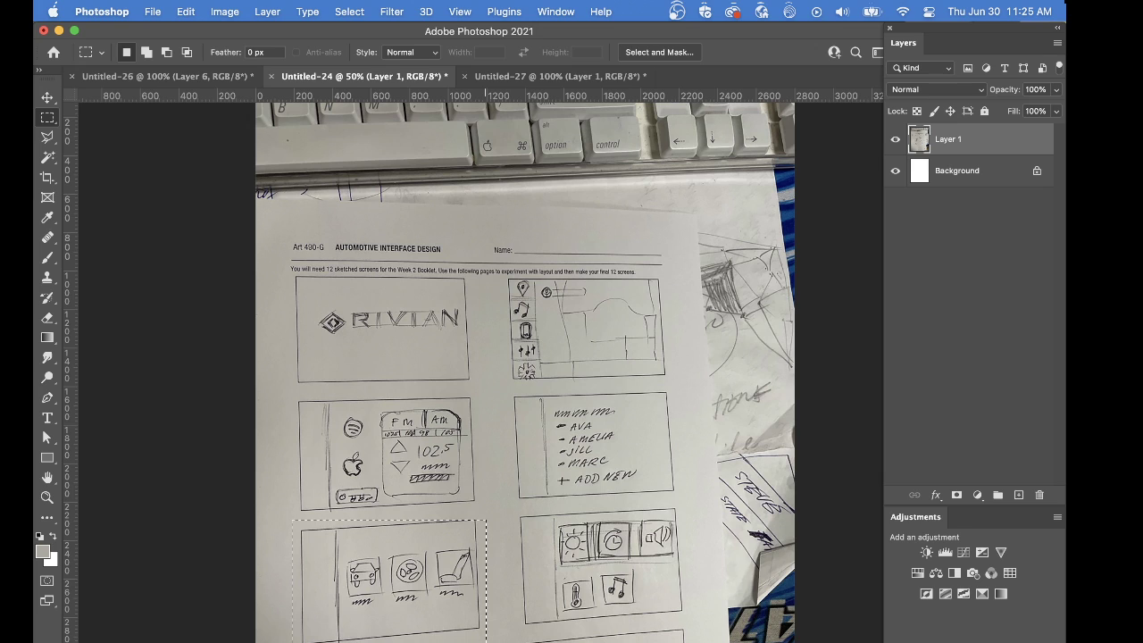
In Untitled-26, hide the heading, Layer 6, Layer 5, Layer 3 and Layer 2.
click(177, 77)
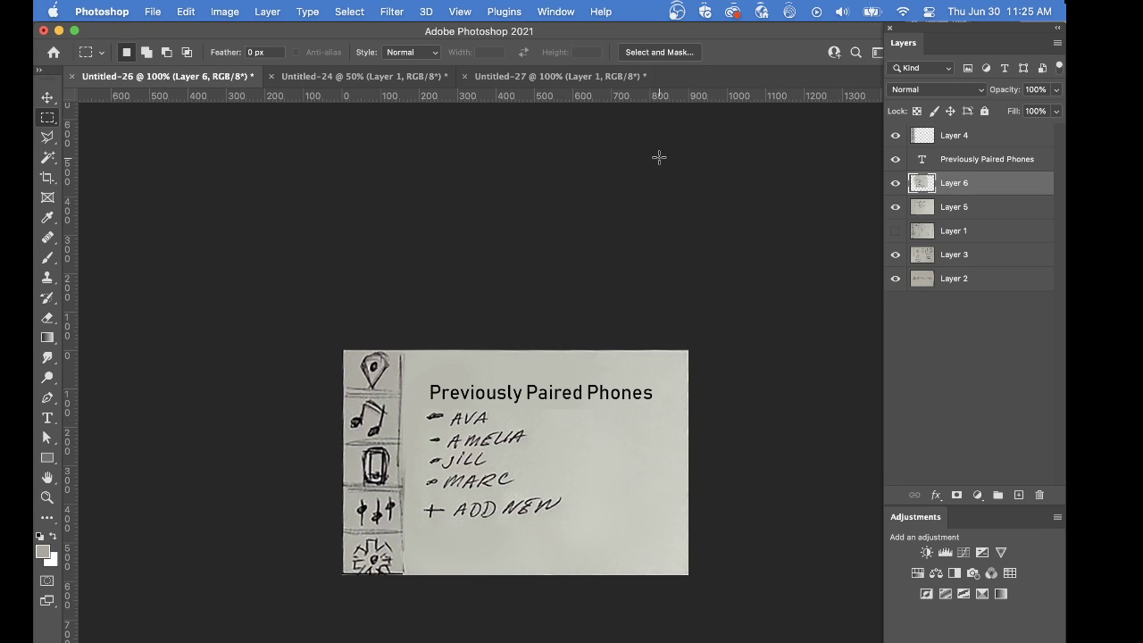
click(895, 162)
click(895, 186)
click(893, 209)
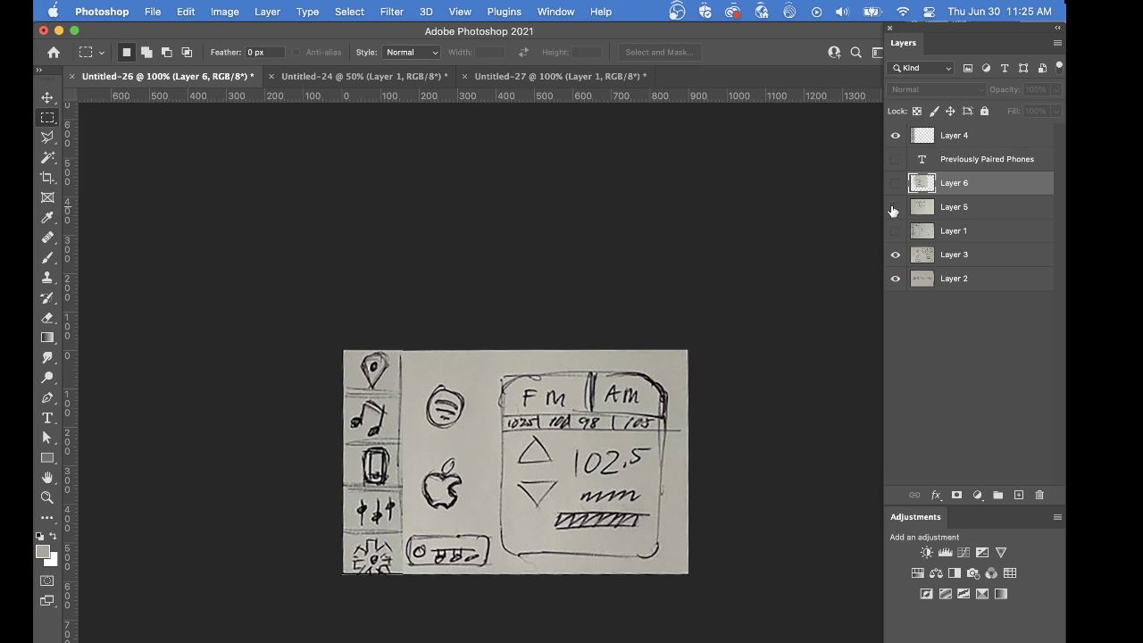
click(895, 278)
click(895, 278)
click(896, 255)
click(895, 281)
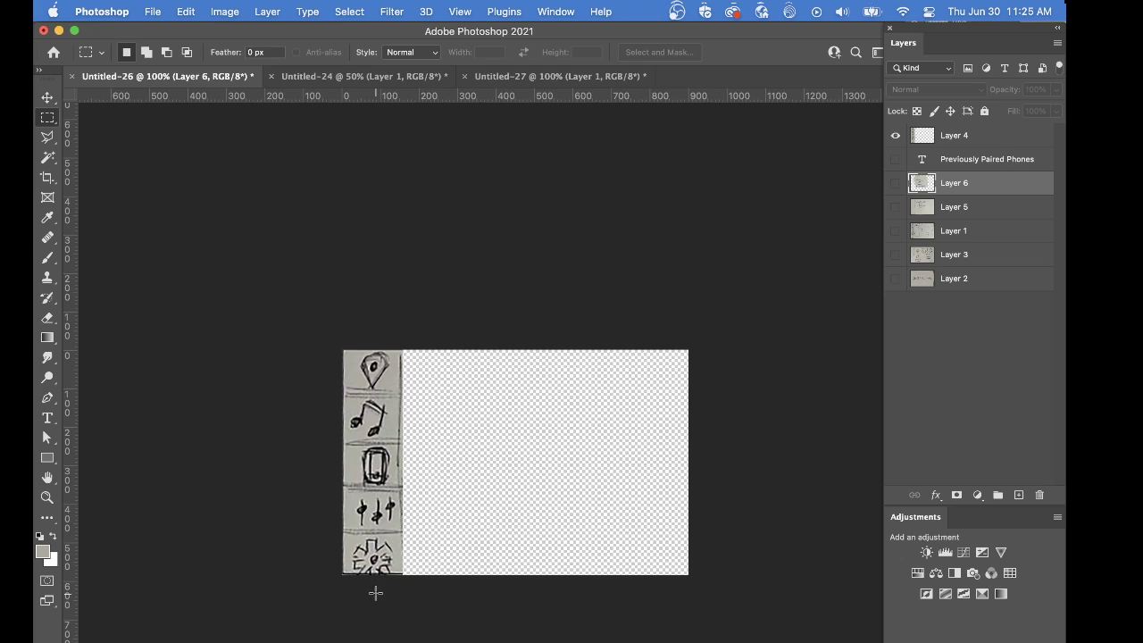
click(897, 135)
click(897, 136)
Merge Layer 6 into Layer 5, then merge the Previously Paired Phones heading into it.
click(990, 141)
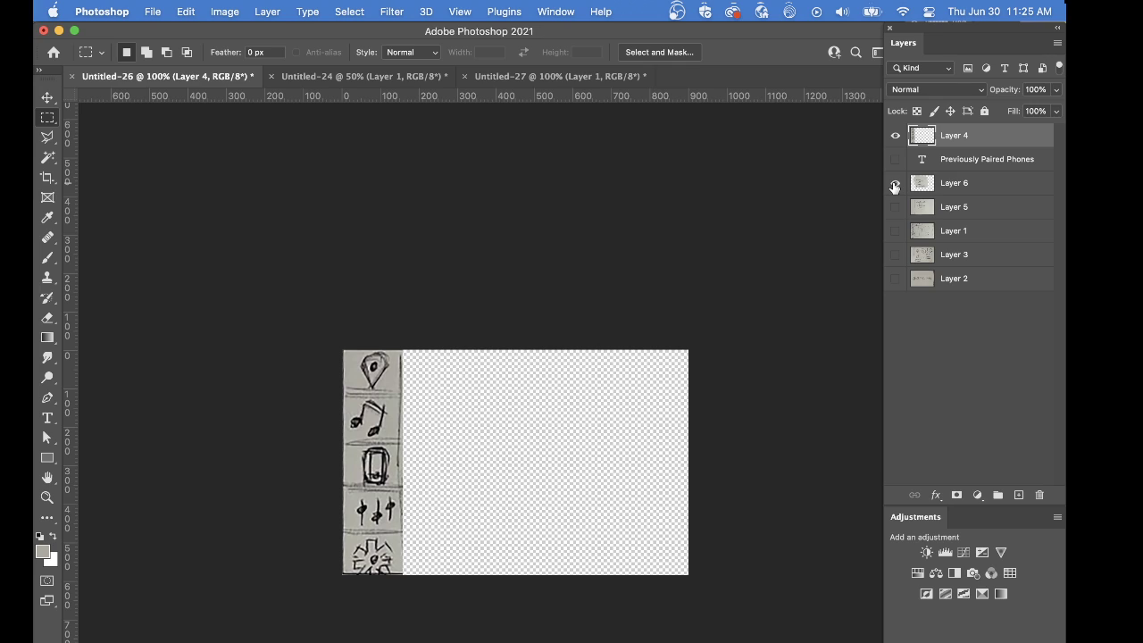
click(896, 184)
click(895, 184)
click(895, 207)
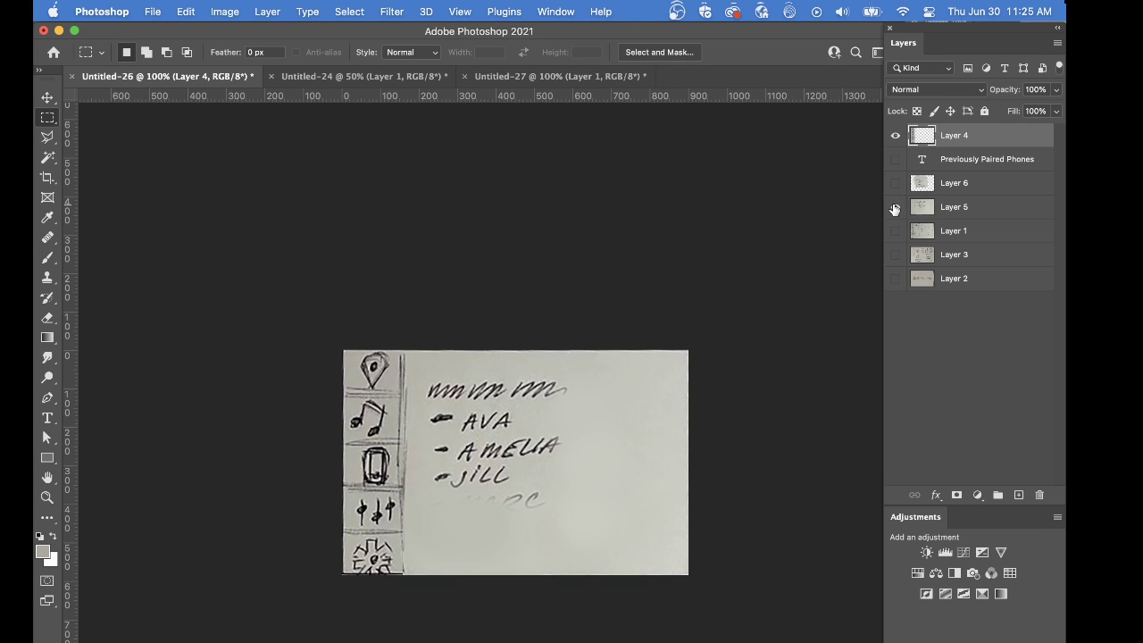
click(895, 184)
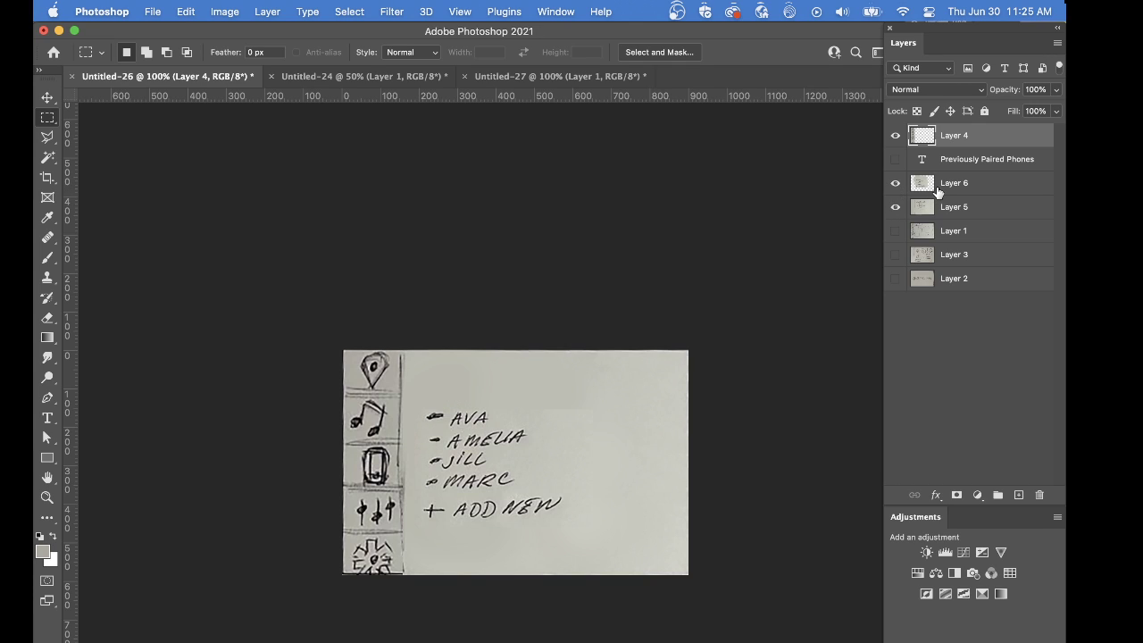
click(937, 190)
key(ctrl+e)
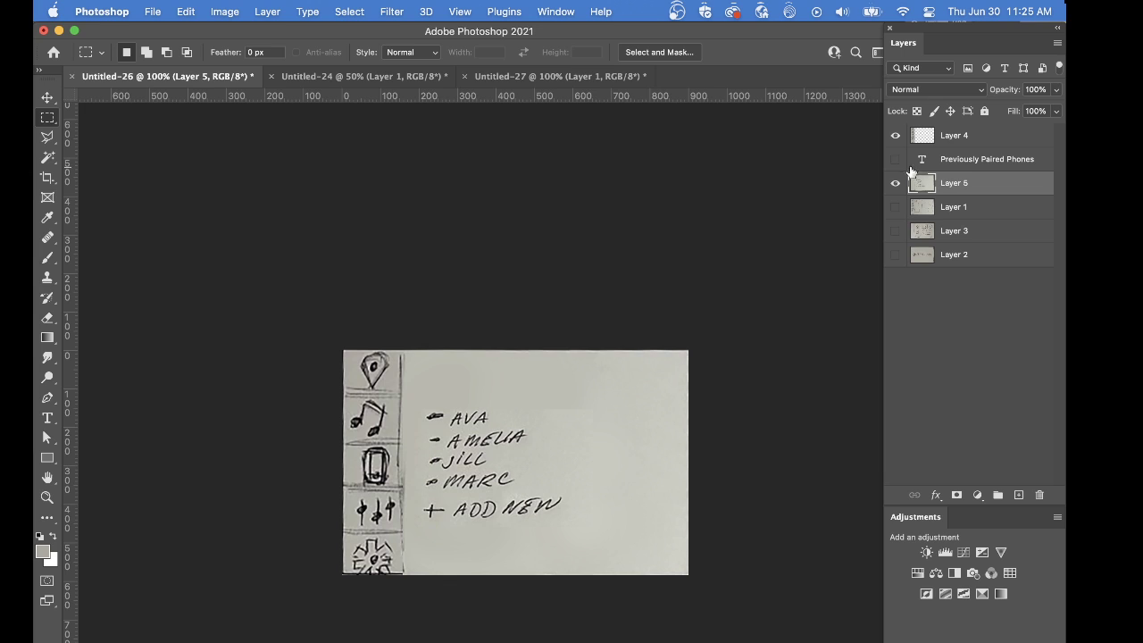
click(895, 159)
click(916, 164)
key(ctrl+e)
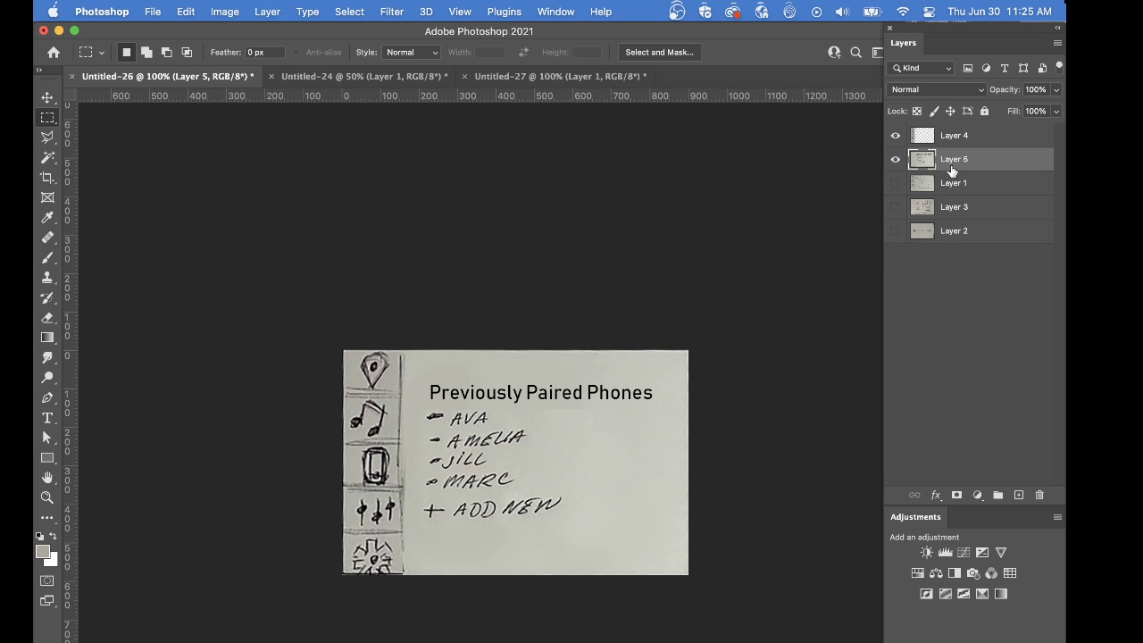
Hide the phone-list, Layer 1, radio and RIVIAN sketches, leaving only the icon sidebar.
click(896, 160)
click(897, 161)
click(896, 160)
click(897, 183)
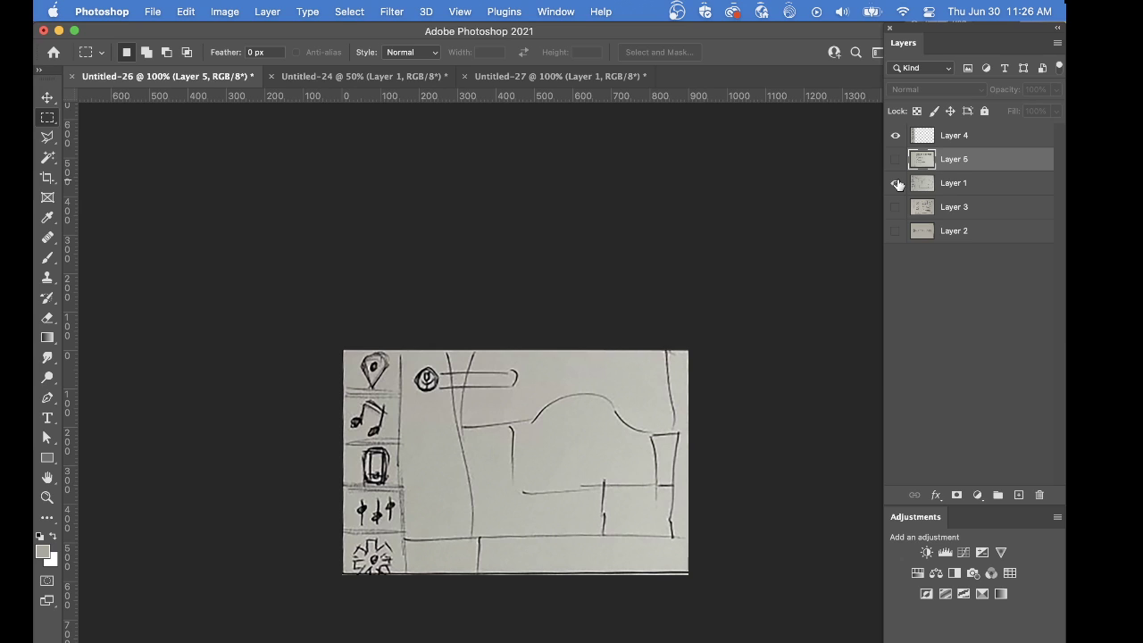
click(897, 183)
click(896, 207)
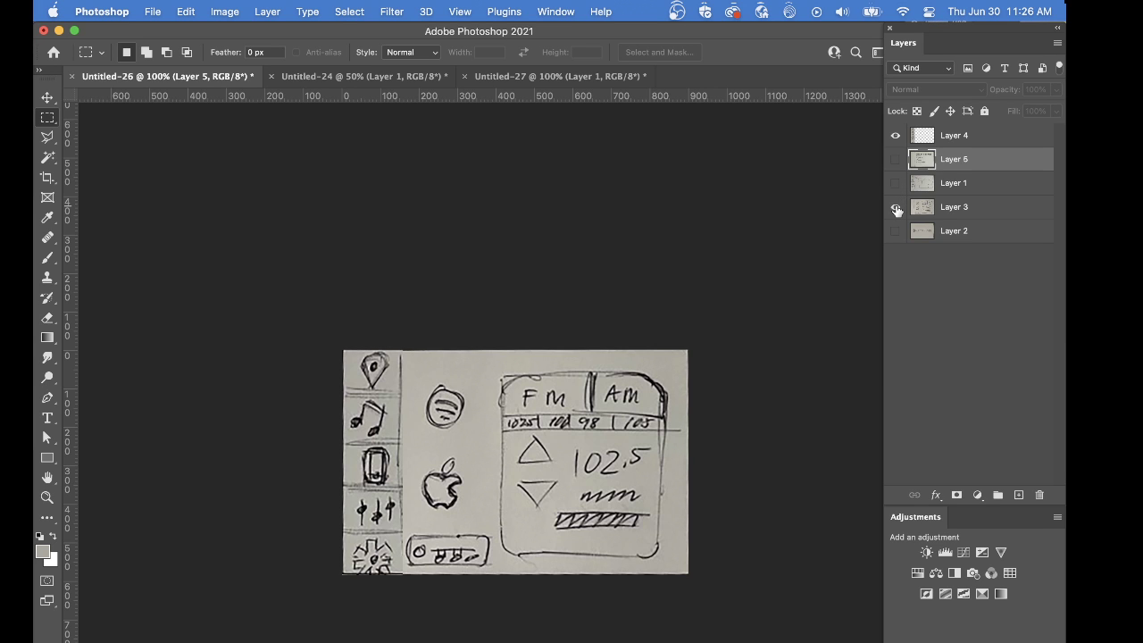
click(896, 208)
click(896, 232)
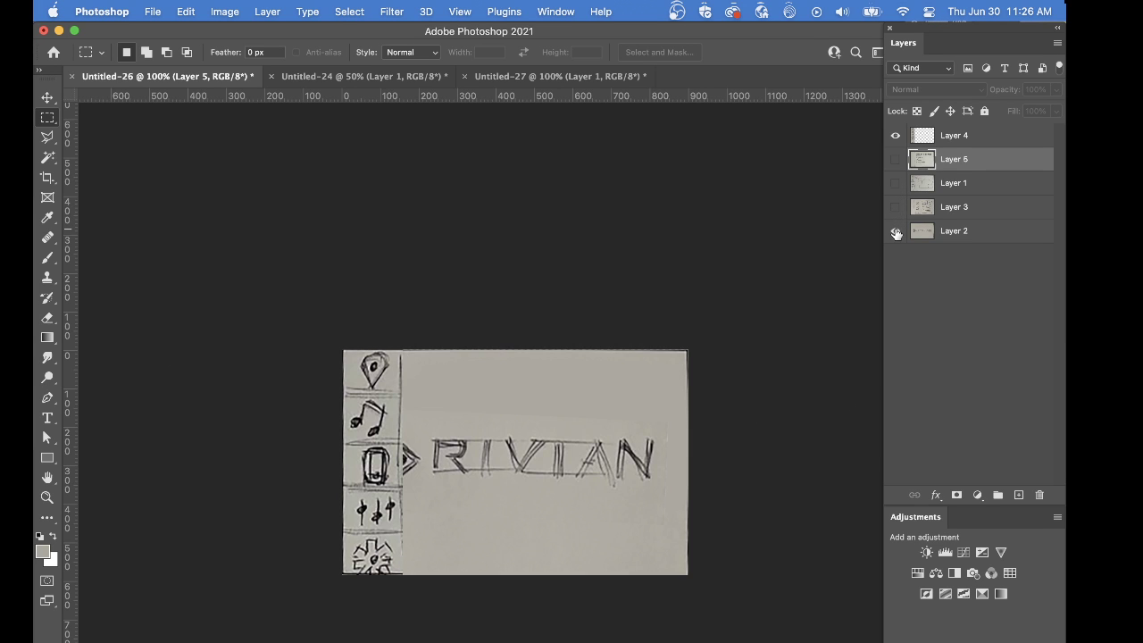
click(896, 231)
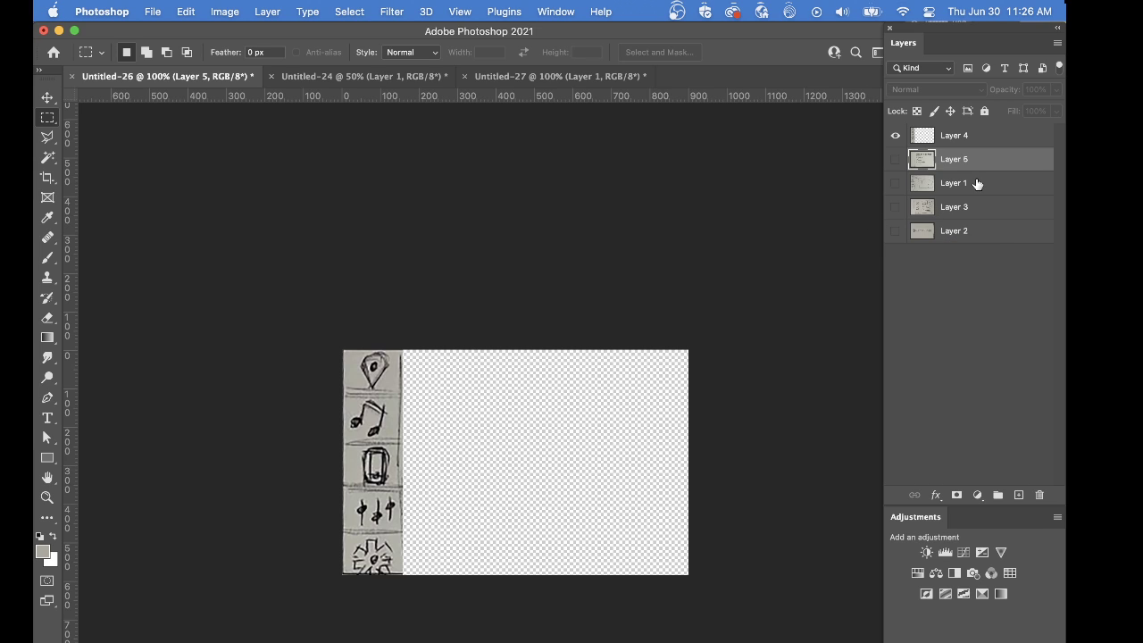
Paste the vehicle-controls sketch, shift it left, and hide the icon sidebar.
key(super+v)
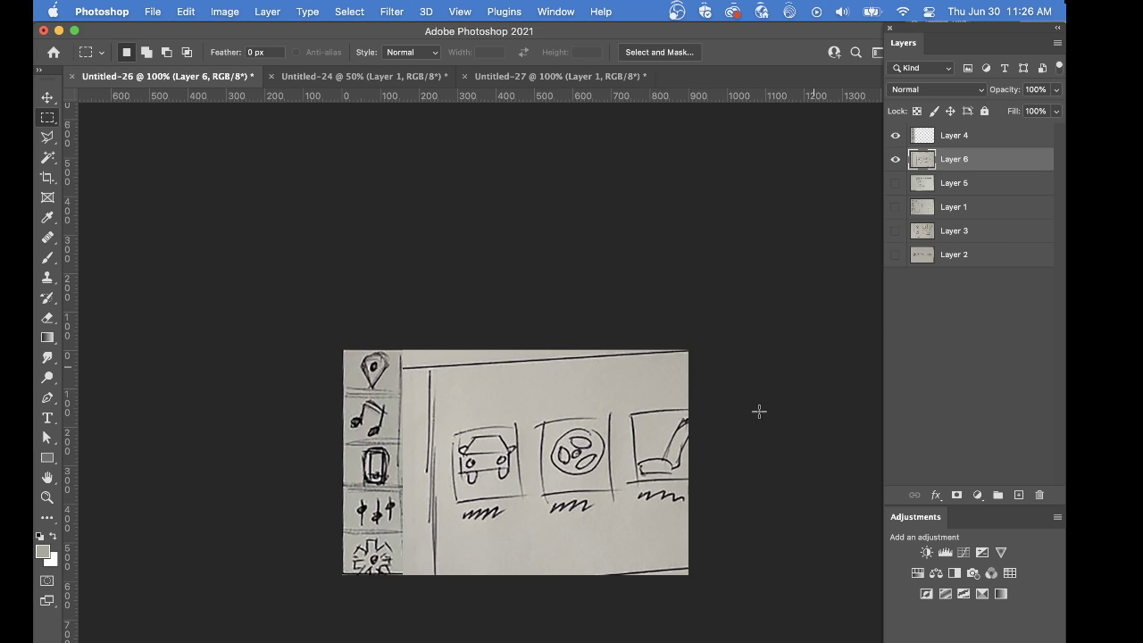
drag(630, 484, 606, 475)
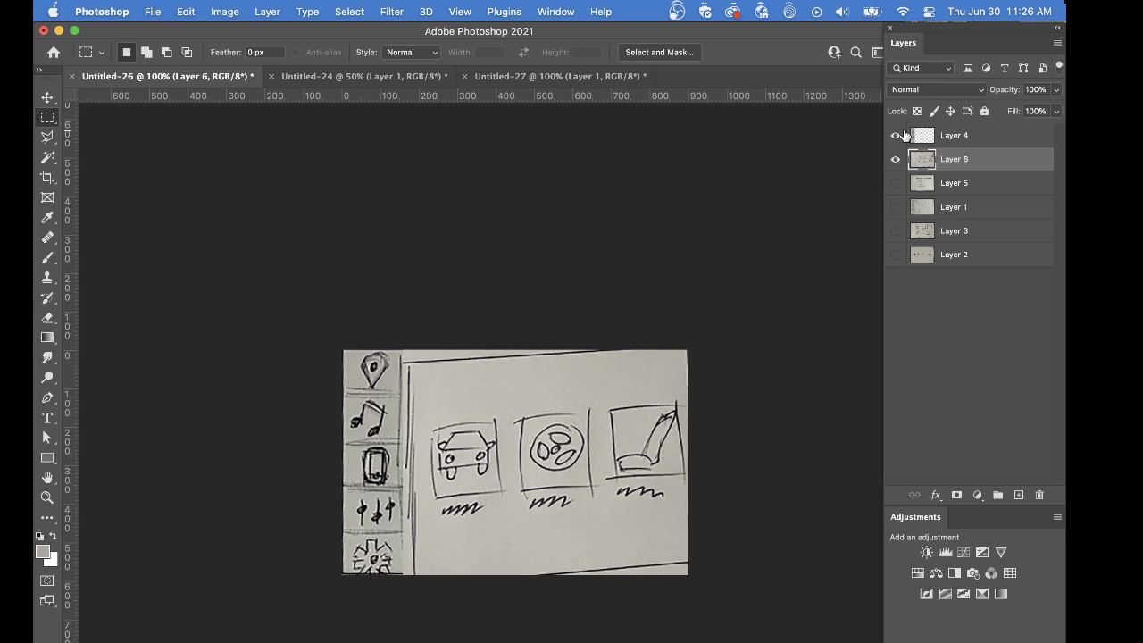
click(896, 135)
Skew the controls sketch's corners level with Free Transform, then show the icon sidebar.
key(super+t)
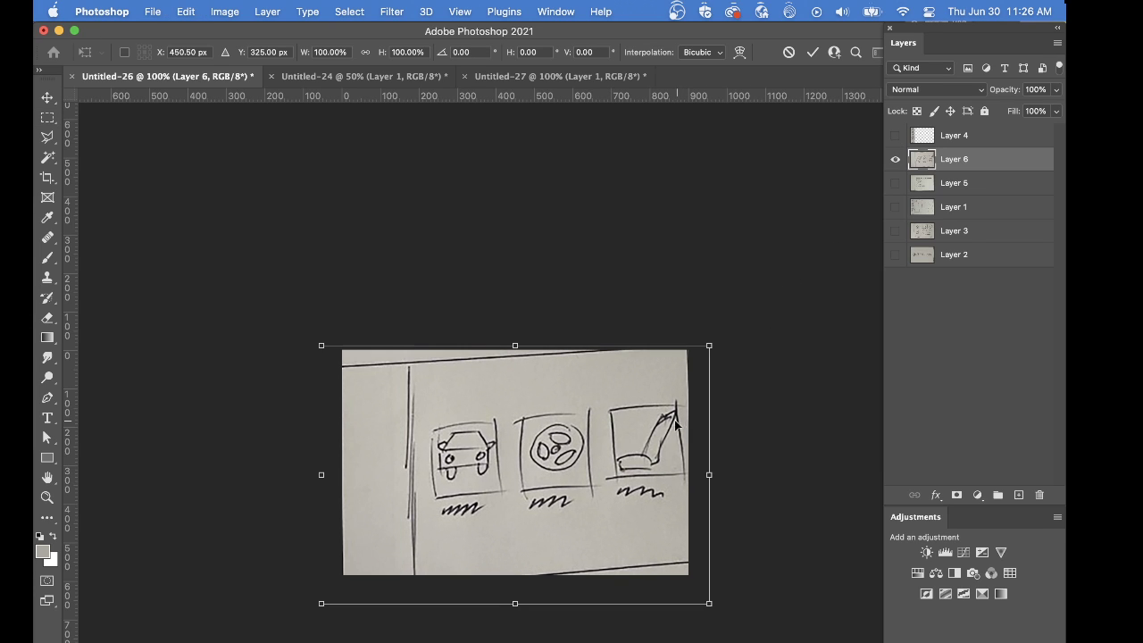
drag(324, 340, 320, 324)
mouse_move(710, 605)
mouse_down()
mouse_move(697, 608)
mouse_move(707, 621)
mouse_up()
drag(322, 608, 323, 587)
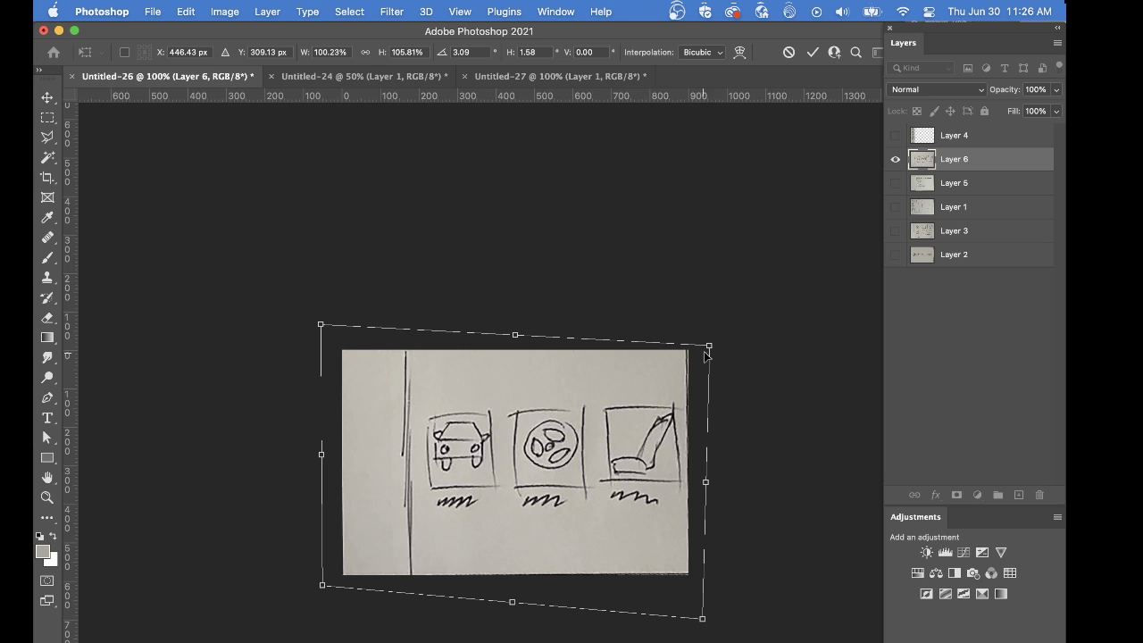
drag(710, 347, 715, 354)
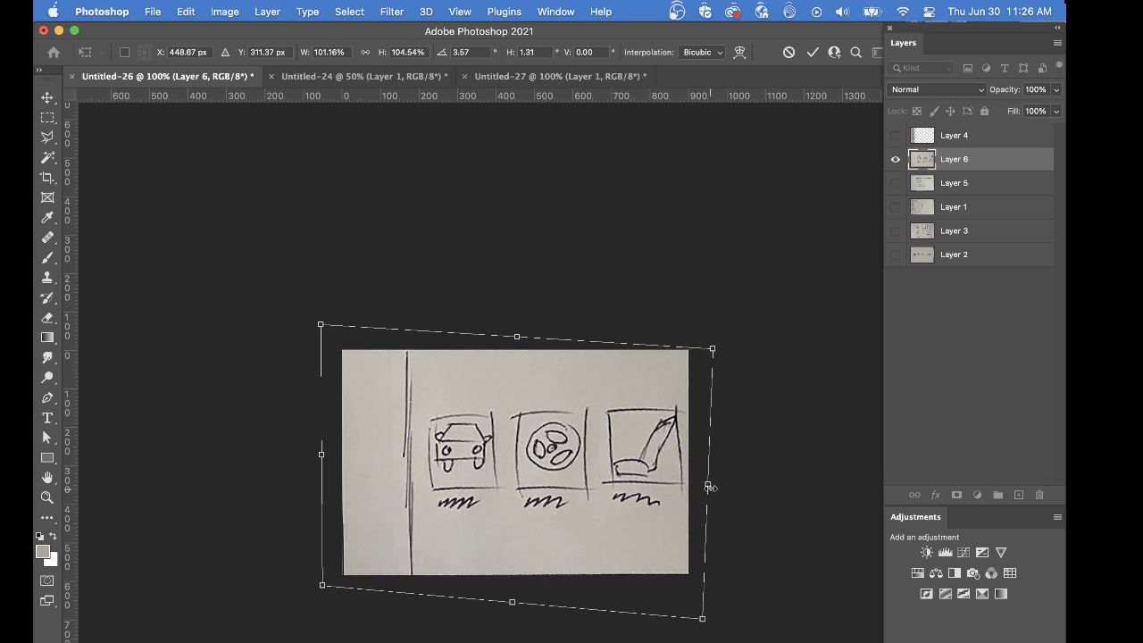
drag(708, 486, 706, 487)
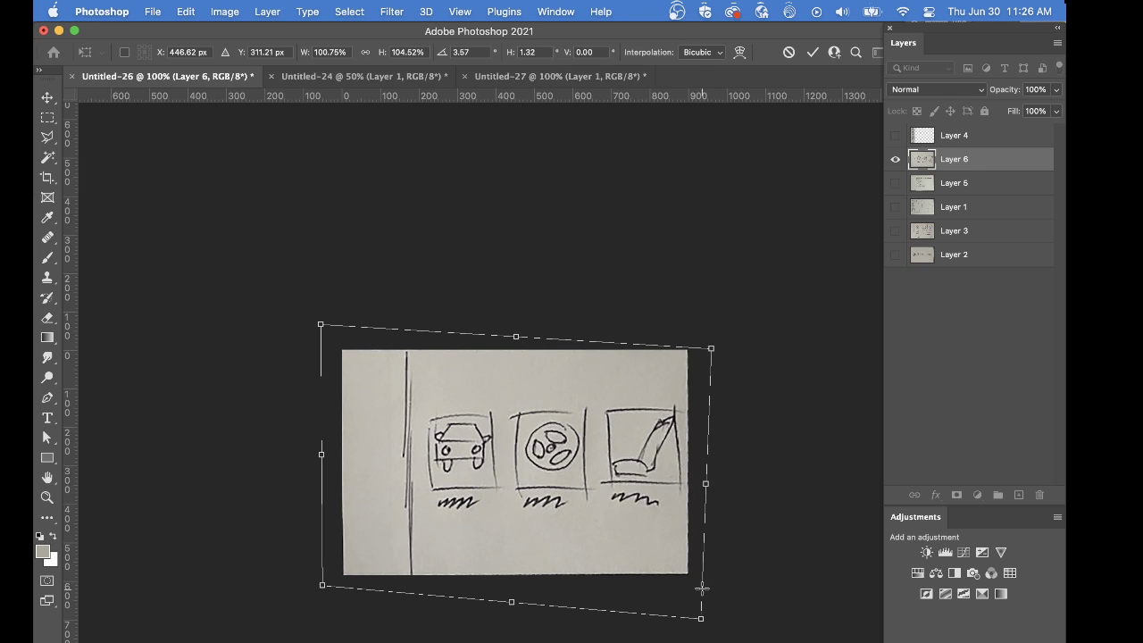
key(Return)
click(895, 136)
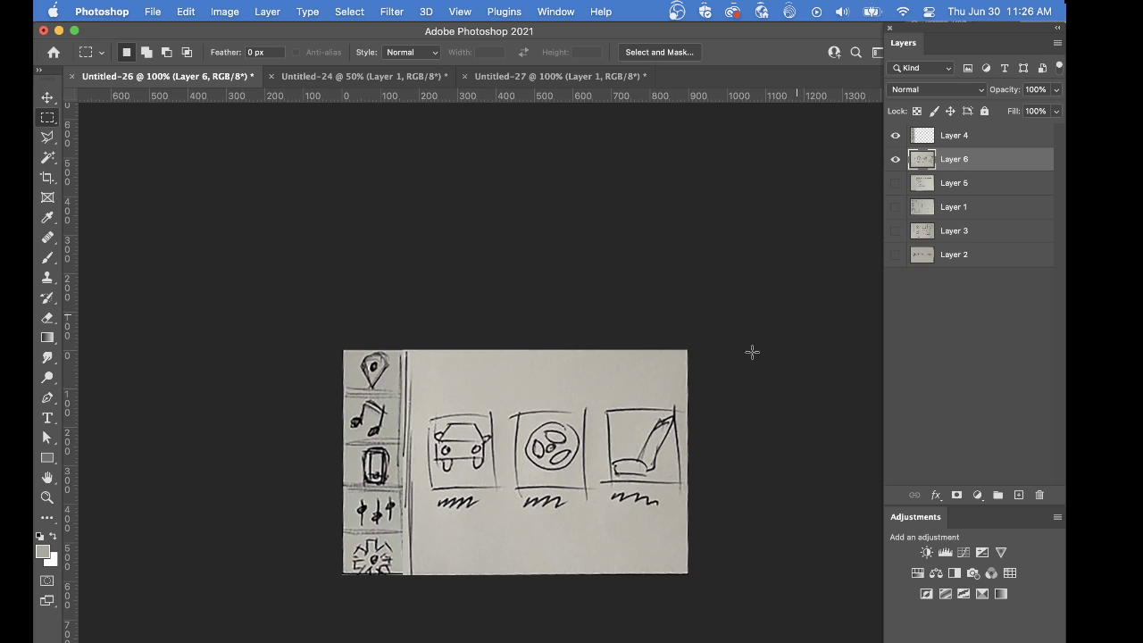
Move the controls sketch 16 px left, delete the right-edge strip, and show Layer 2.
drag(665, 427, 647, 419)
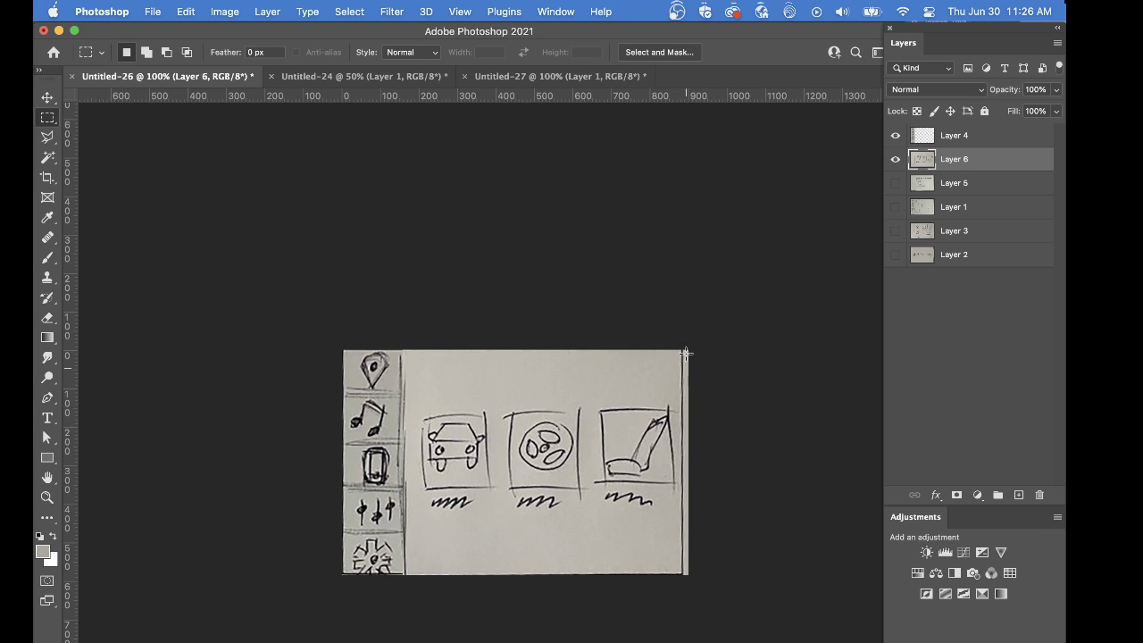
drag(679, 342, 733, 638)
key(Delete)
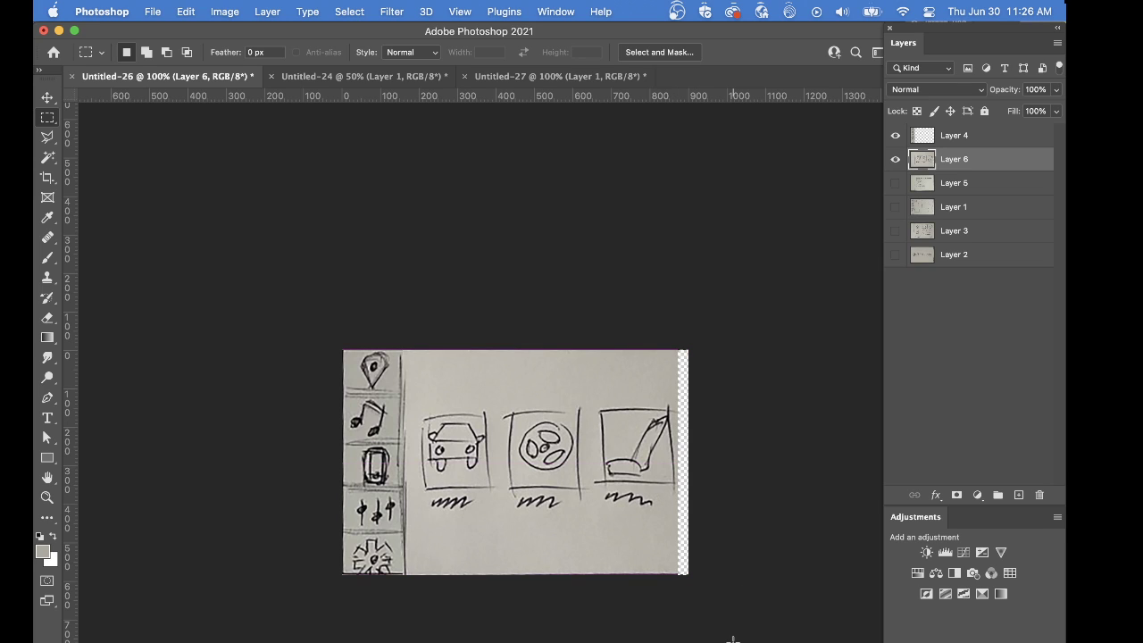
click(896, 255)
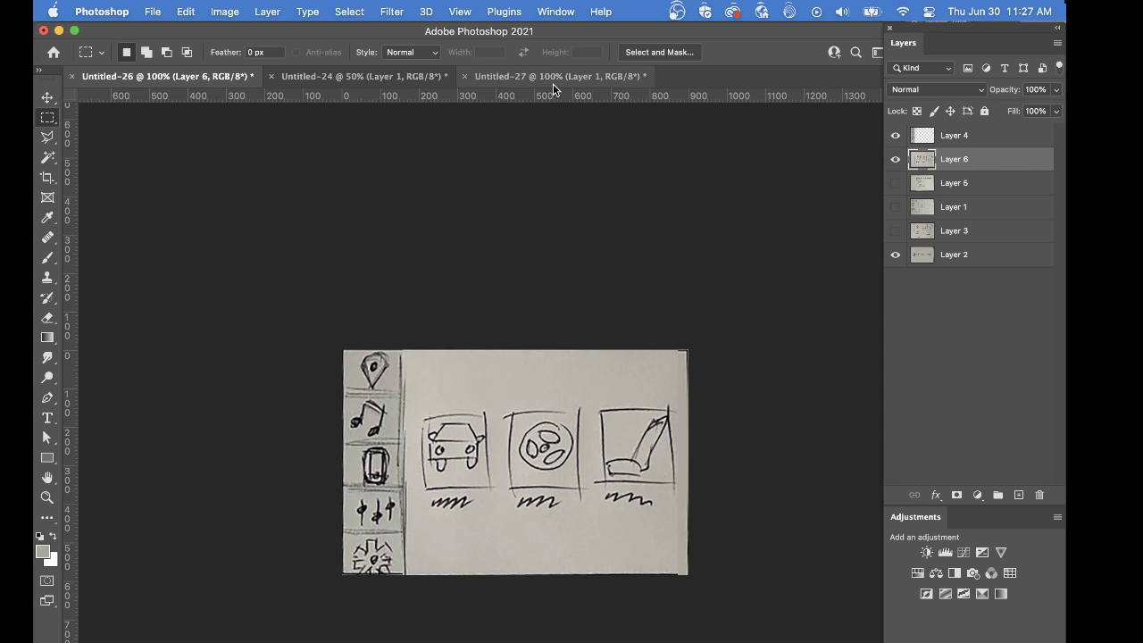
Check the Untitled-24 sheet, return to Untitled-26, and toggle the icon sidebar to compare.
click(396, 79)
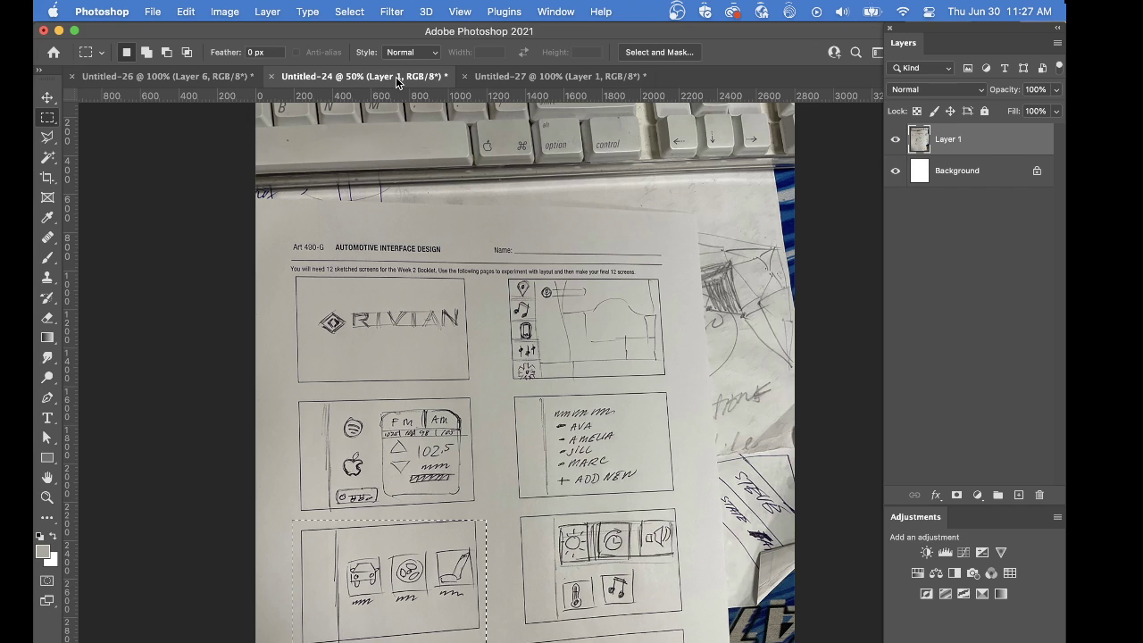
click(176, 79)
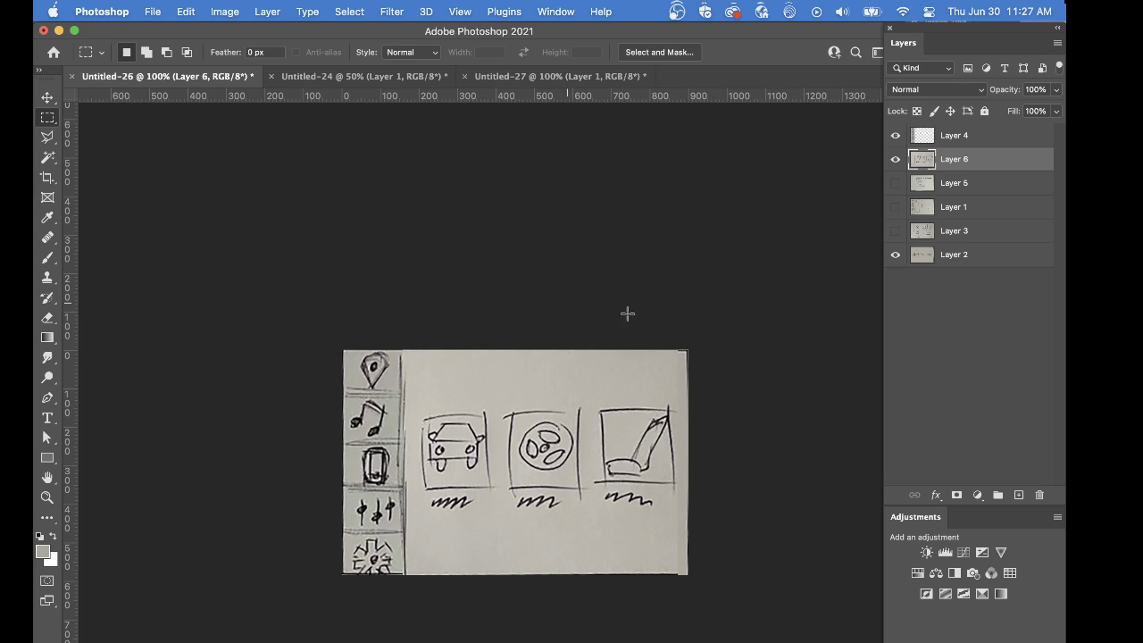
click(895, 137)
click(895, 136)
drag(985, 166, 970, 167)
Export the screen via Save for Web as Controls-01.jpg into the InVisionScreens folder.
key(super+alt+shift+s)
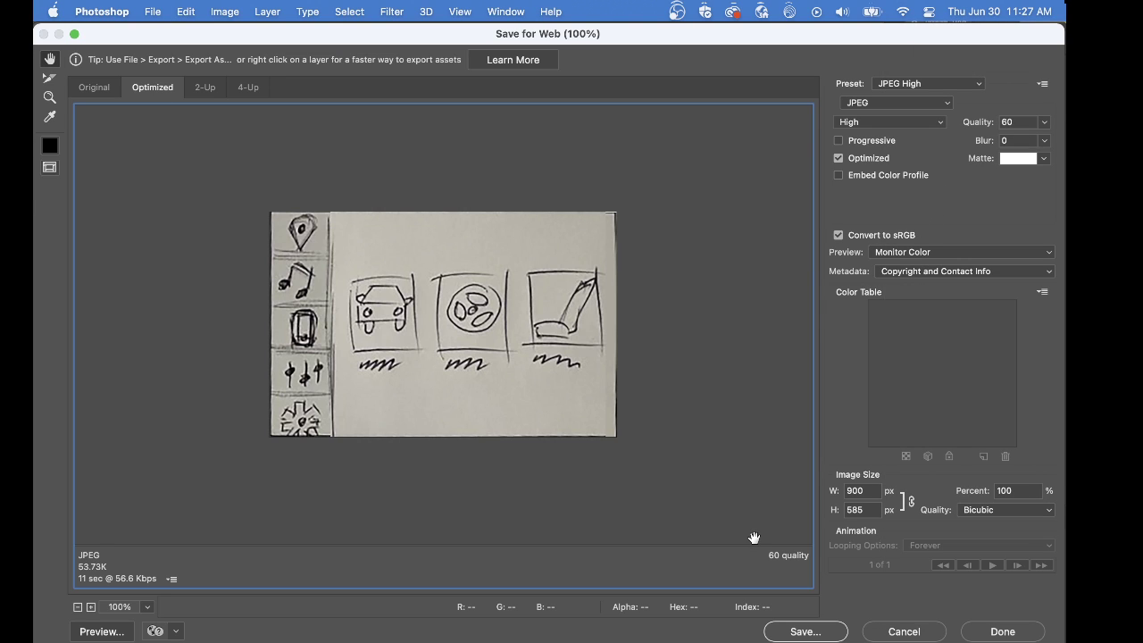
key(Return)
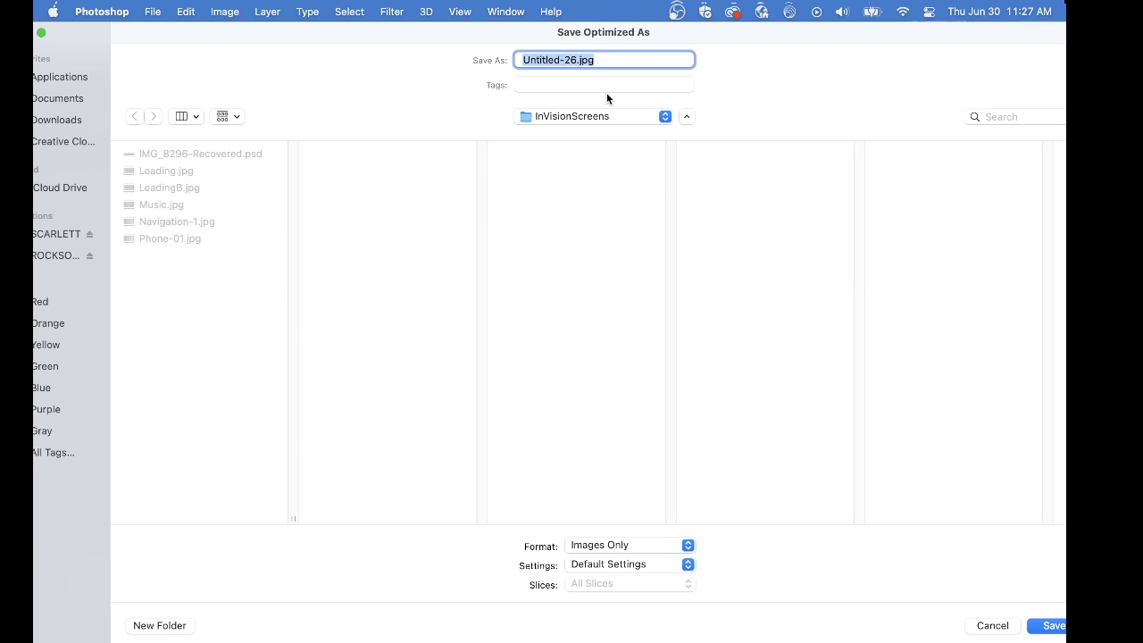
click(576, 60)
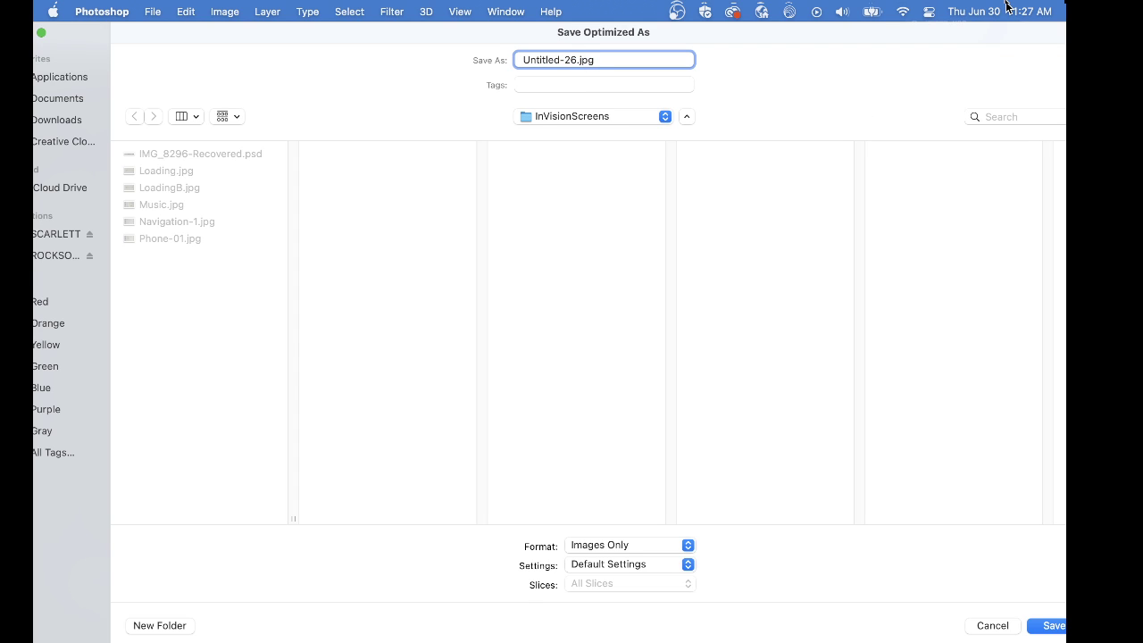
key(BackSpace)
key(BackSpace)
key(BackSpace)
key(BackSpace)
key(BackSpace)
key(BackSpace)
key(BackSpace)
key(BackSpace)
key(BackSpace)
key(BackSpace)
key(BackSpace)
text(Controls-01)
key(Return)
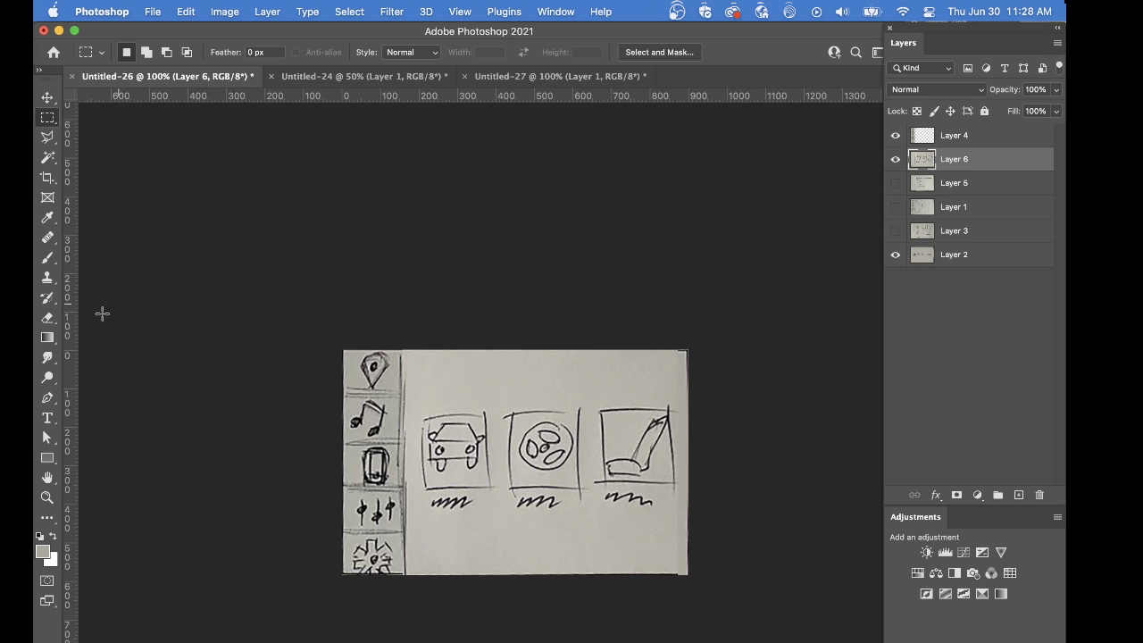
Switch from Photoshop over to the OBS recording app.
key(super+Tab)
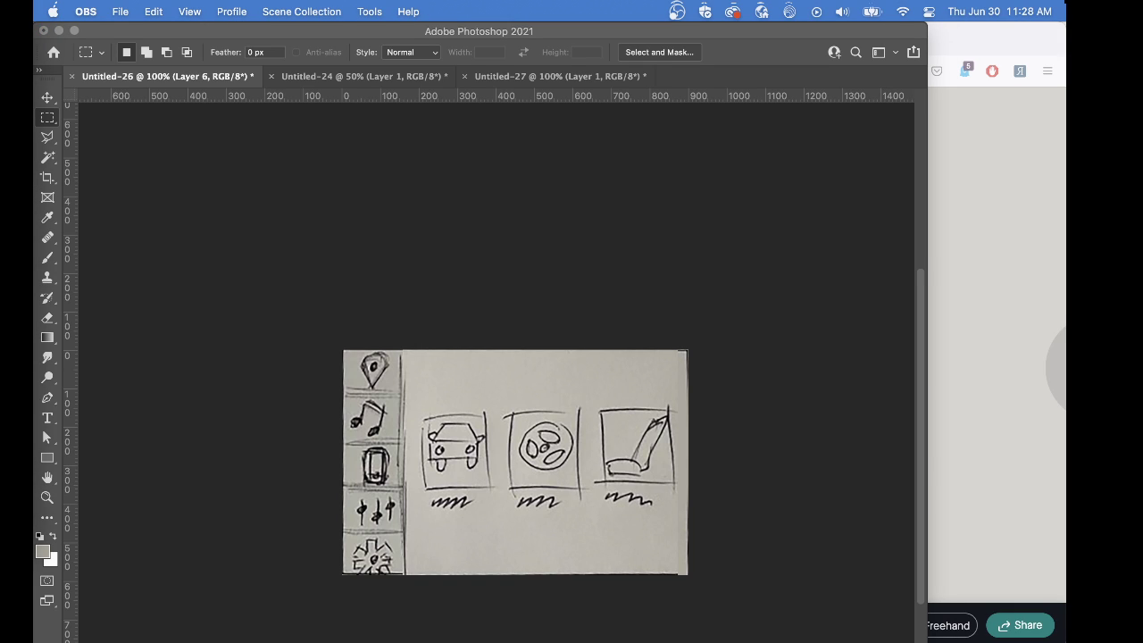